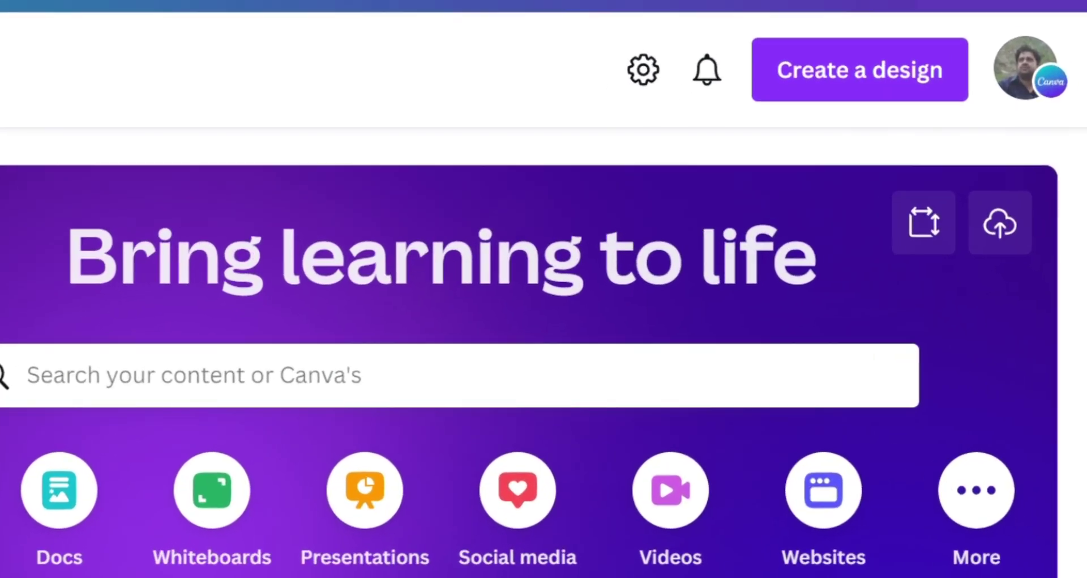
Create a blank YouTube Thumbnail design and search the elements library for "background".
click(859, 69)
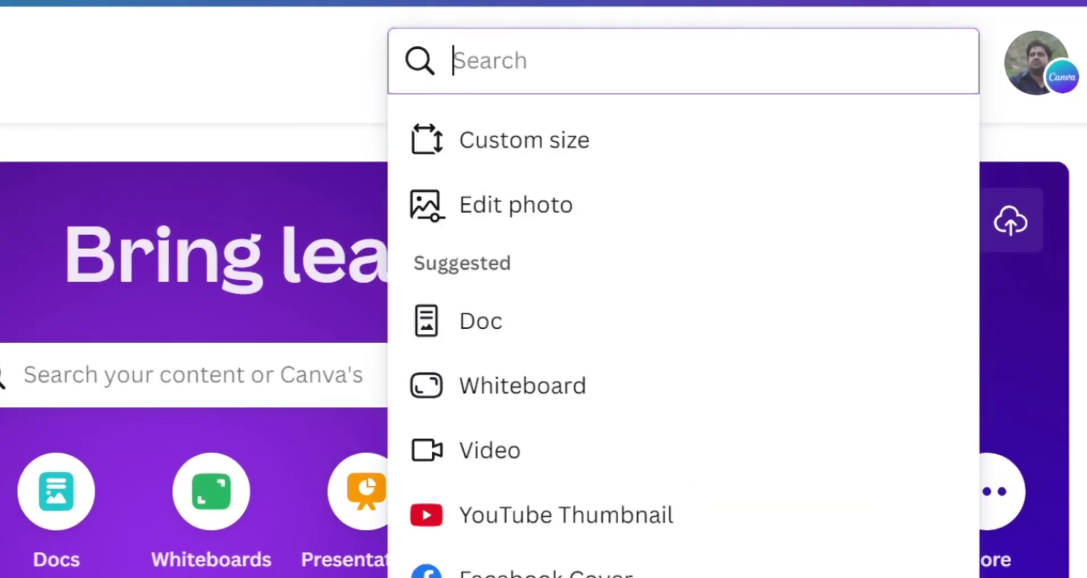
click(566, 514)
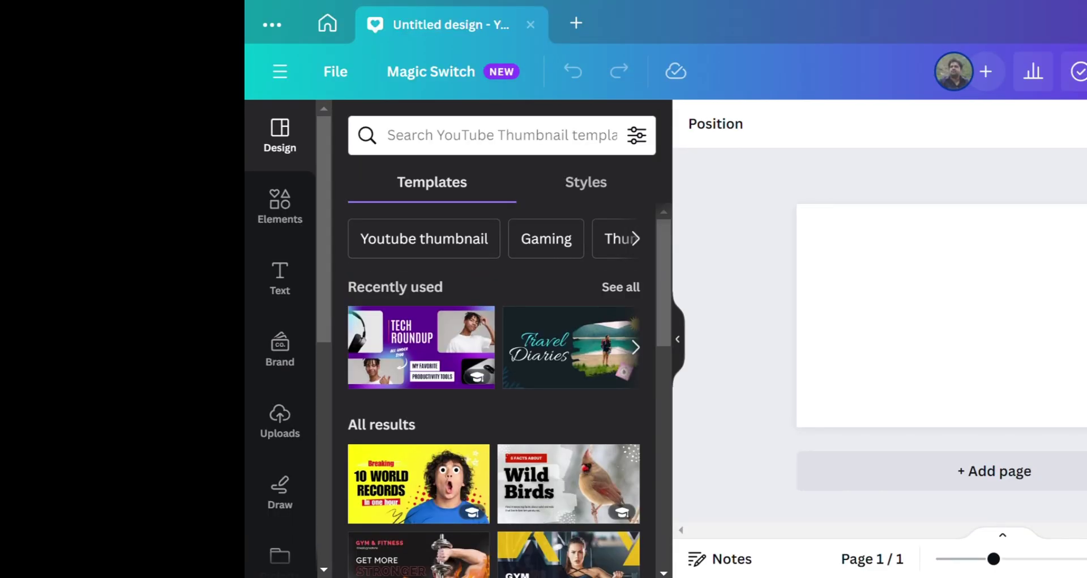
click(280, 206)
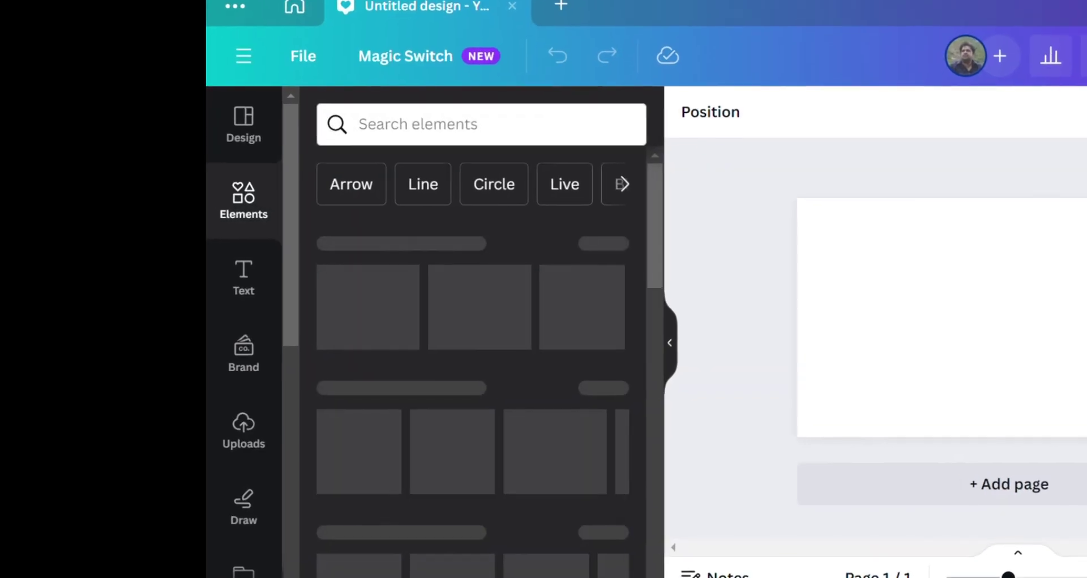
click(475, 135)
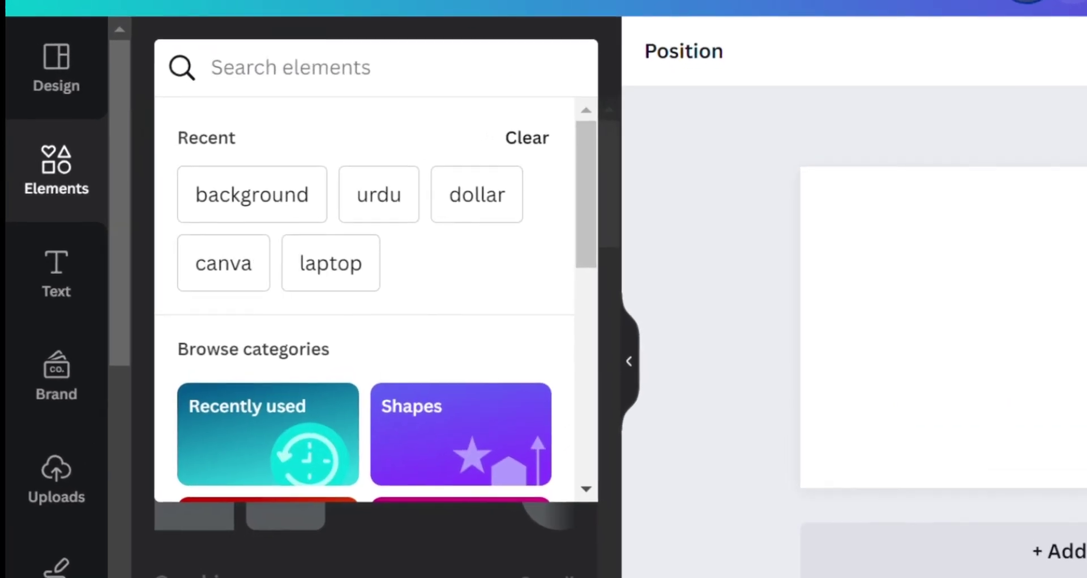
click(267, 197)
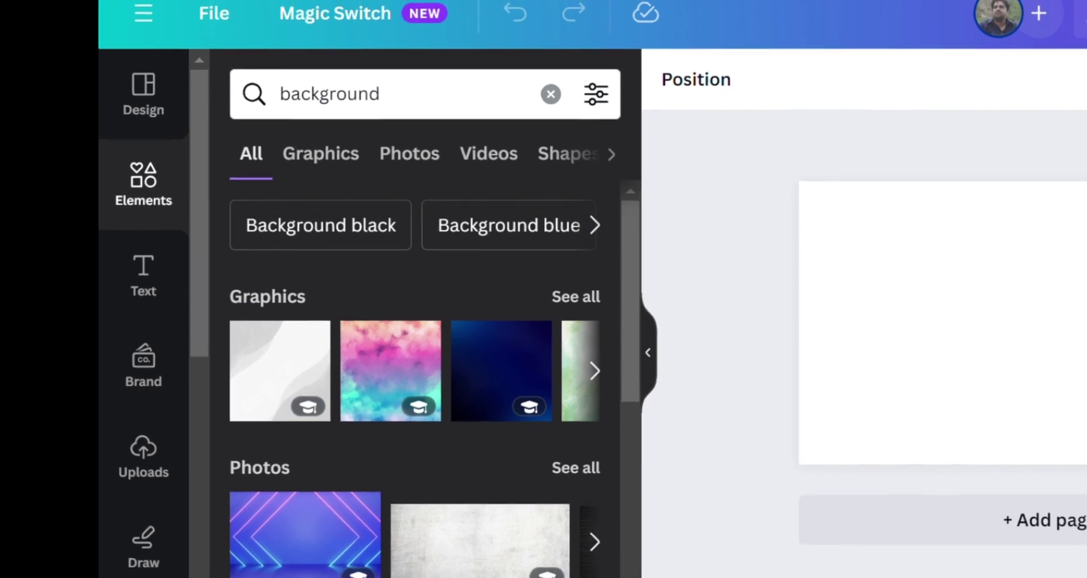
Insert the blue photo with pink and cyan neon chevrons and set it as the page background.
click(588, 549)
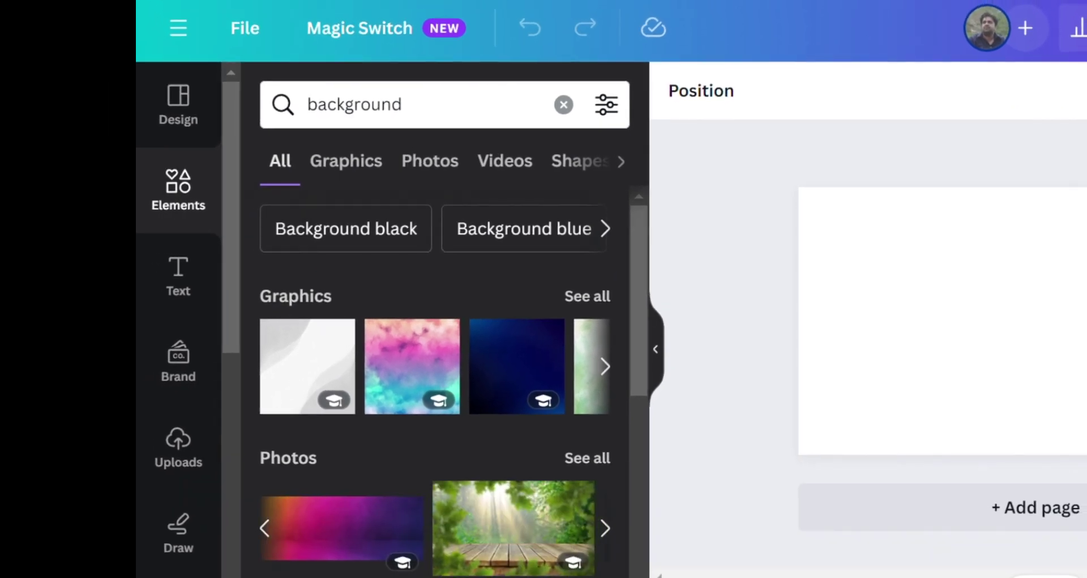
click(605, 527)
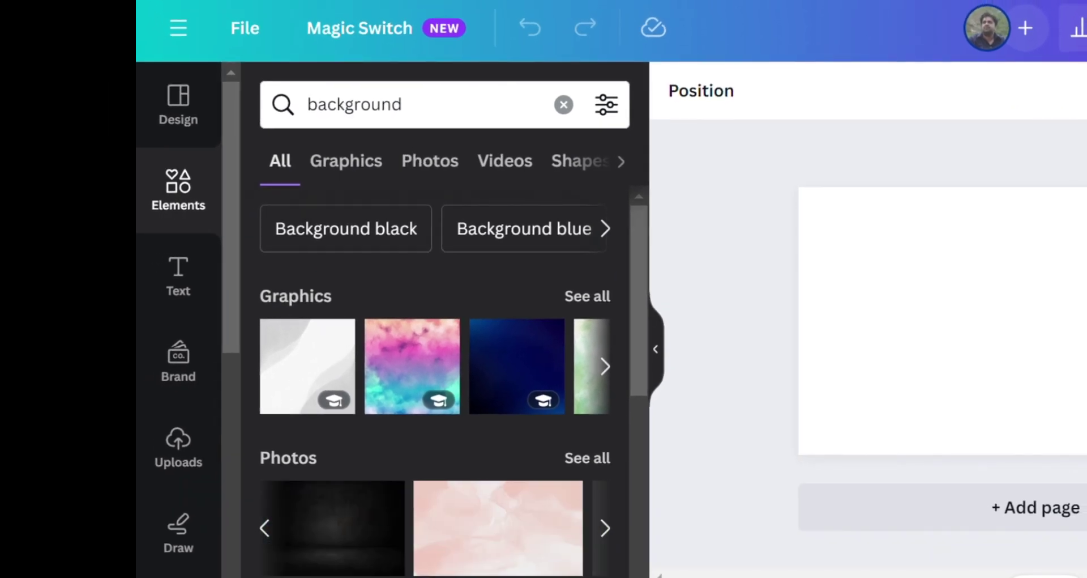
click(605, 528)
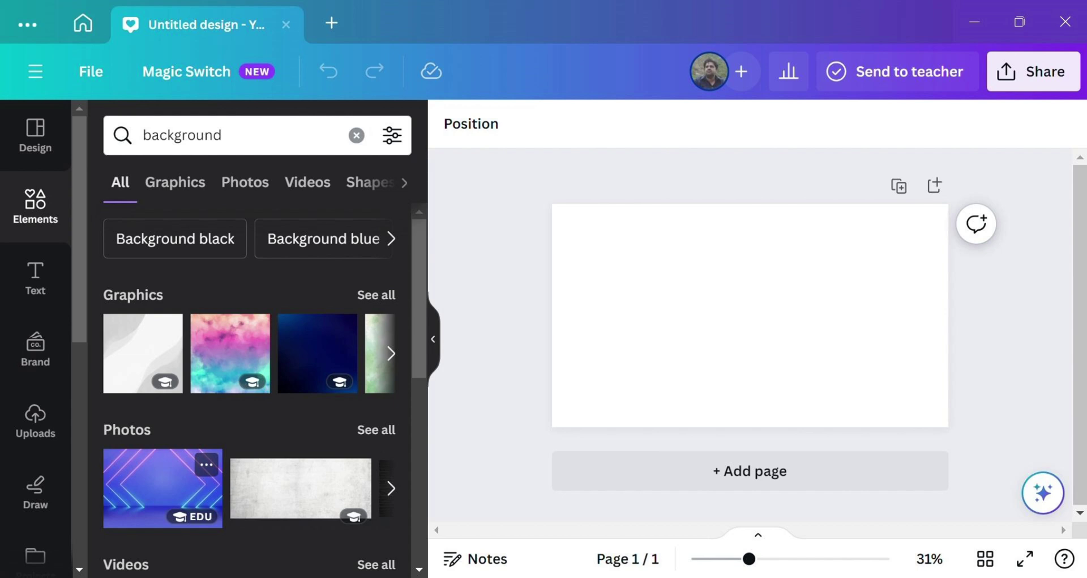
click(162, 488)
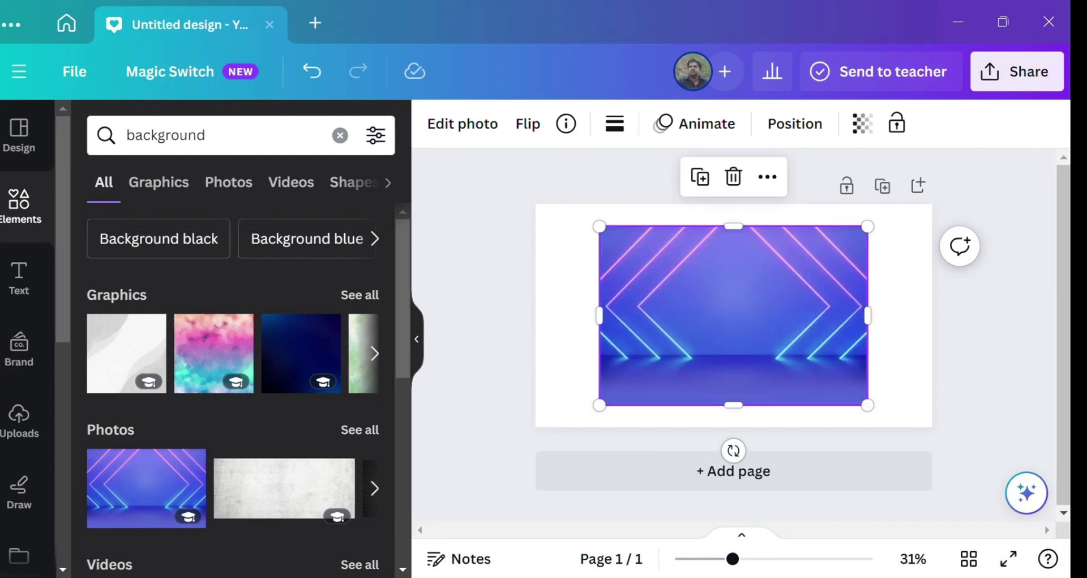
right_click(736, 332)
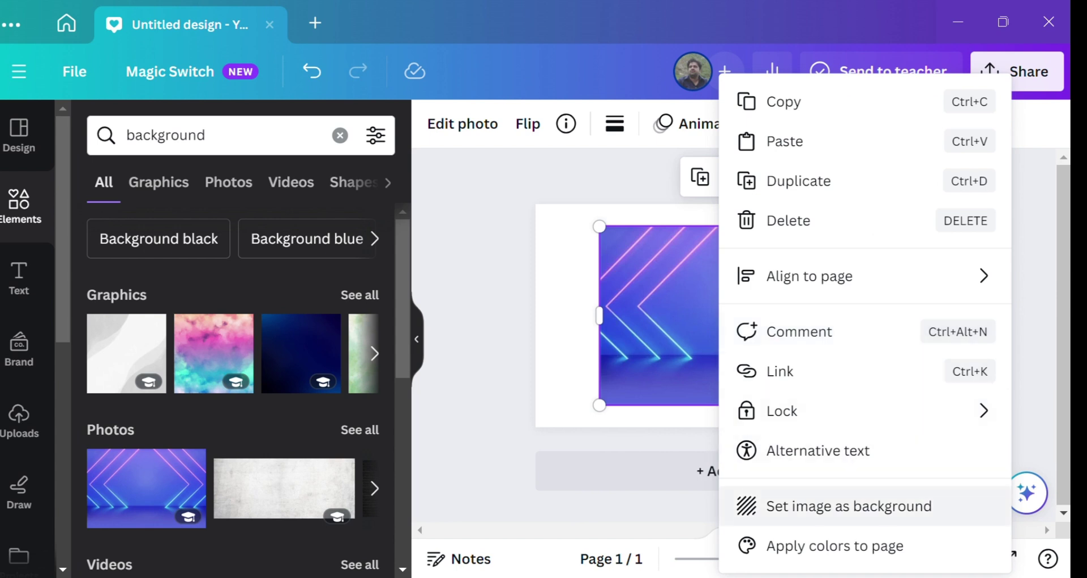
click(848, 505)
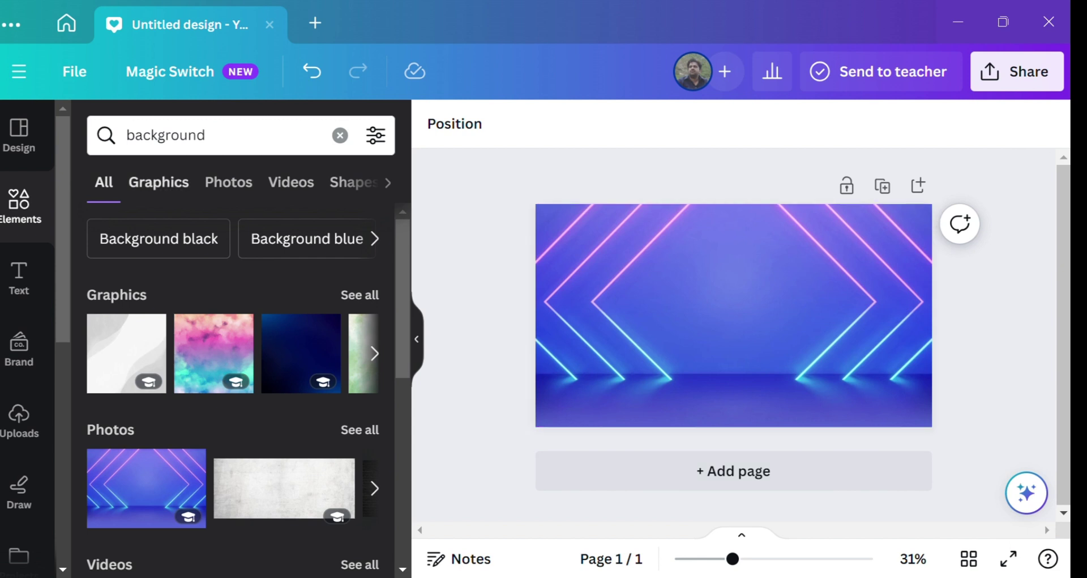
Add a square shape from the elements library and stretch it to cover the whole page.
click(352, 183)
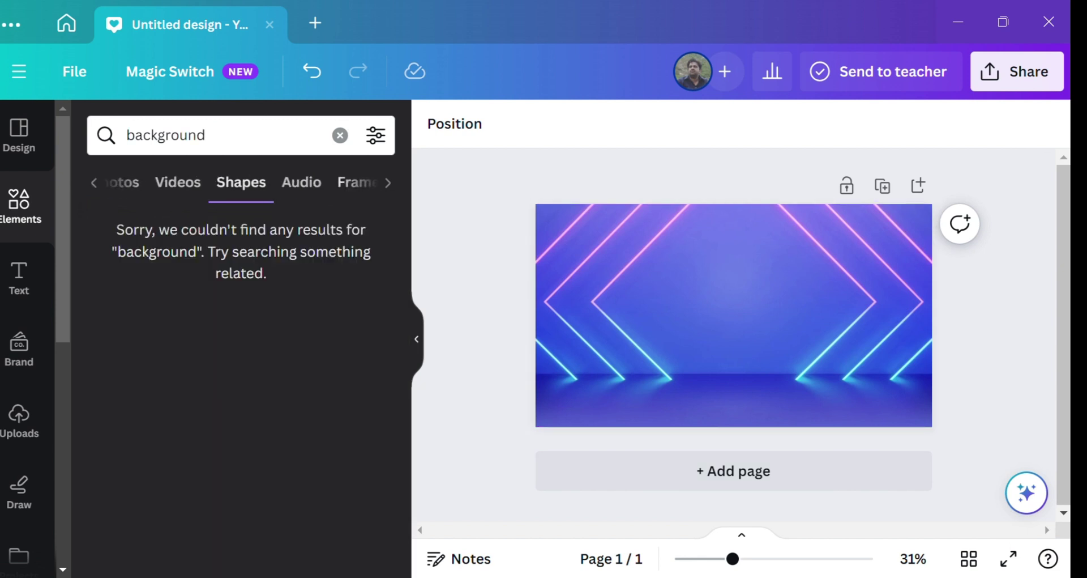
click(339, 135)
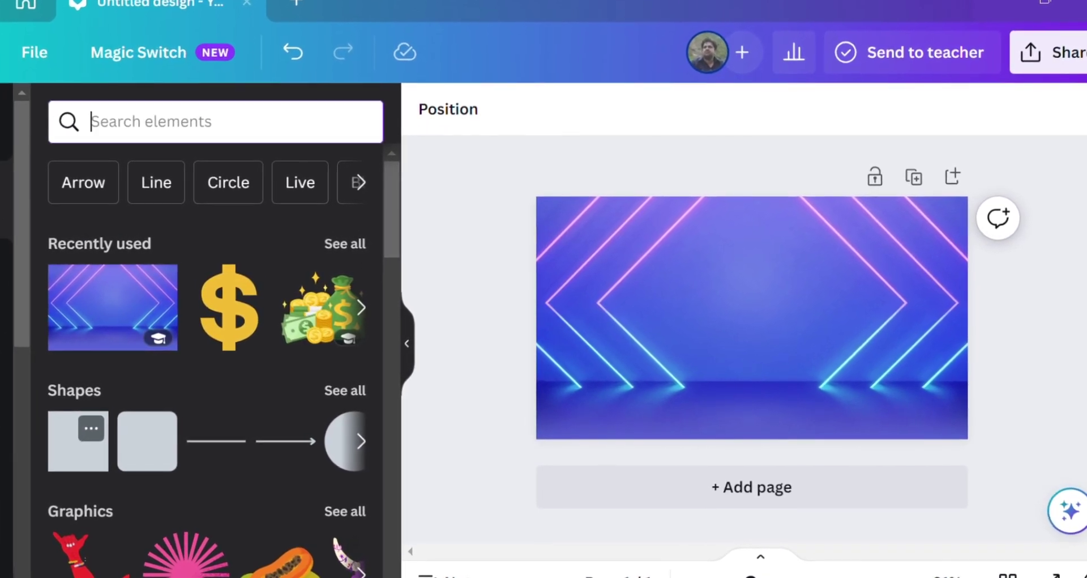
click(85, 445)
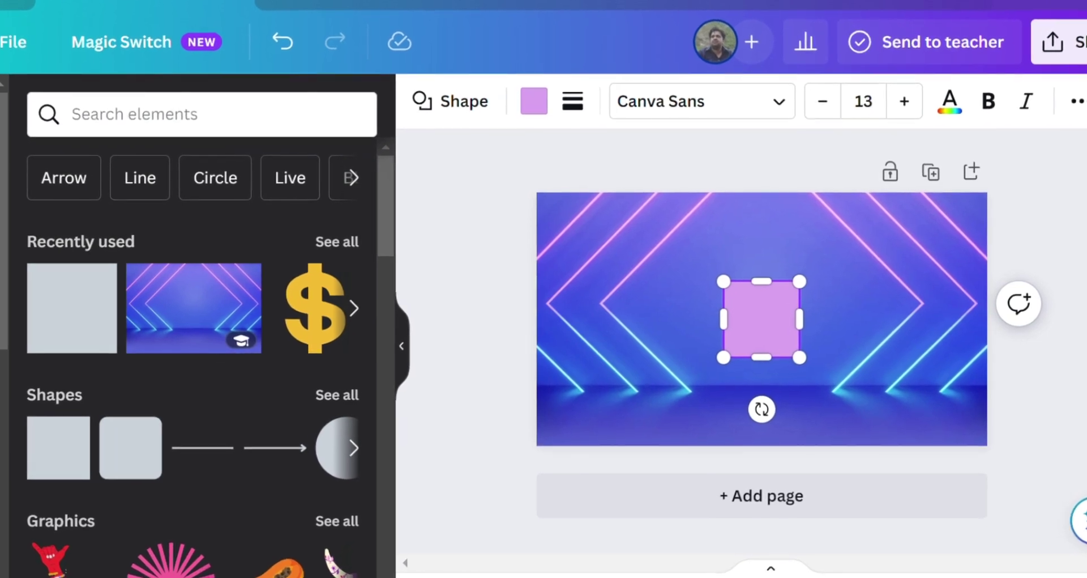
drag(803, 319, 991, 319)
drag(858, 280, 858, 192)
drag(849, 355, 849, 438)
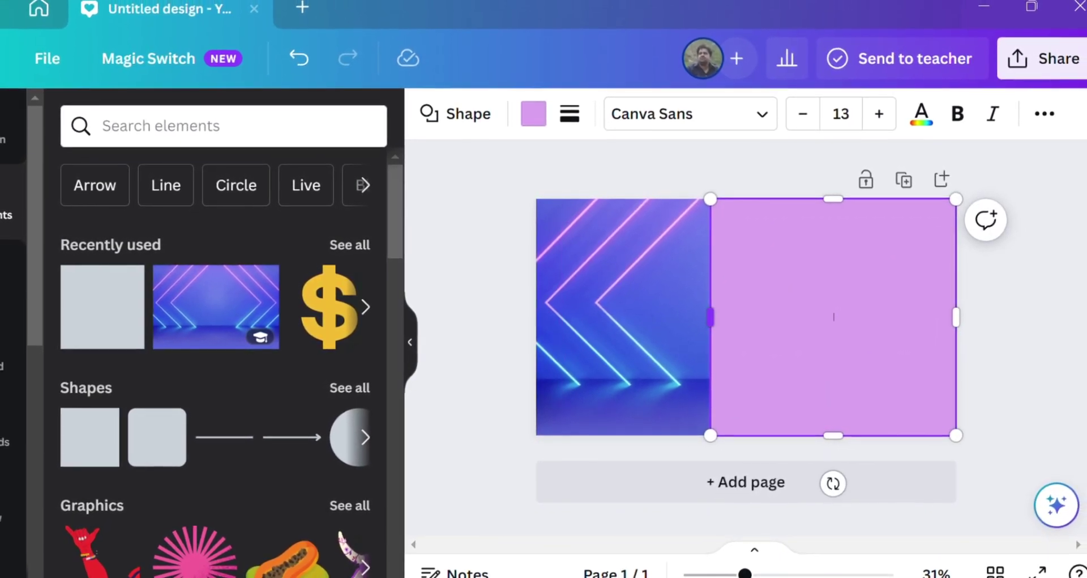
drag(714, 317, 534, 315)
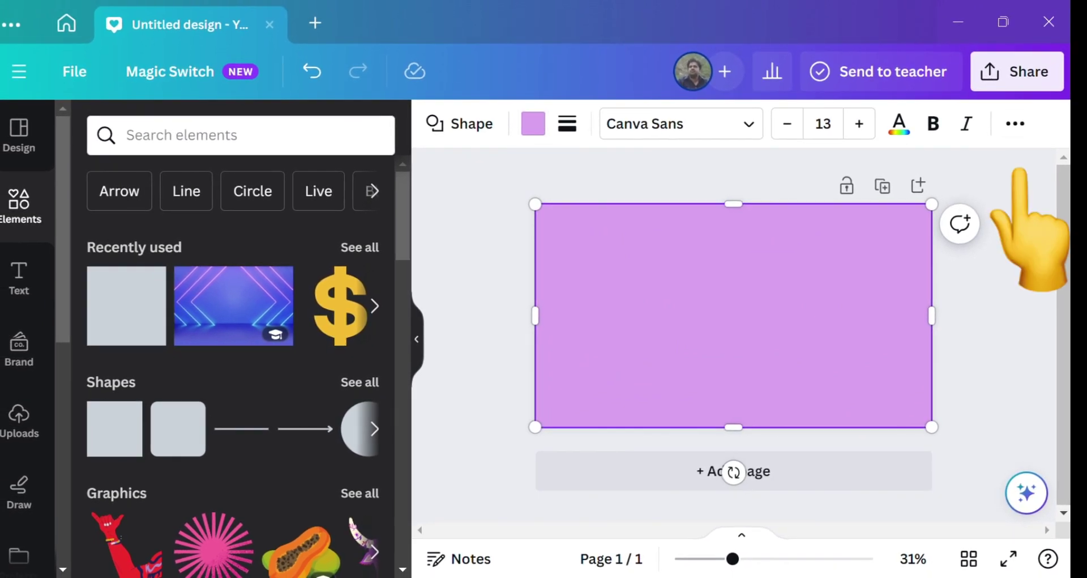
Set the page-covering square's transparency to 50 and its fill colour to black #000000.
click(1015, 123)
click(954, 161)
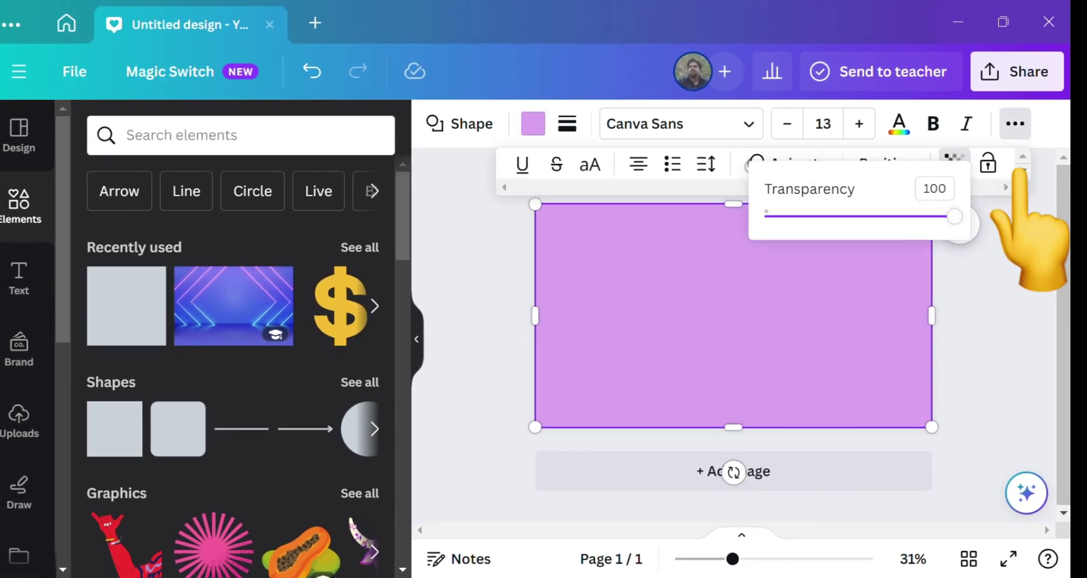
drag(954, 216, 860, 216)
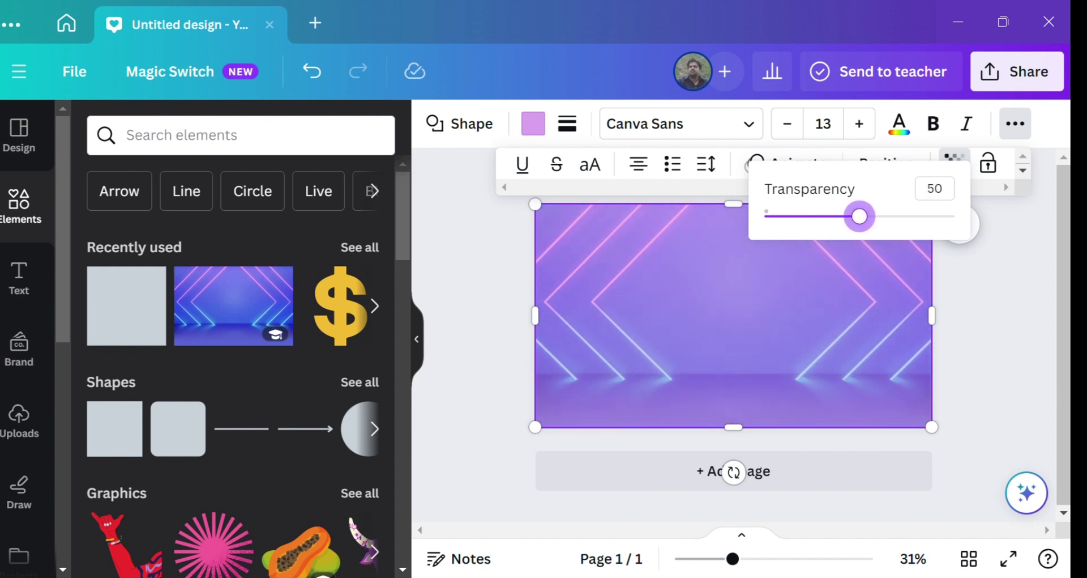
key(Escape)
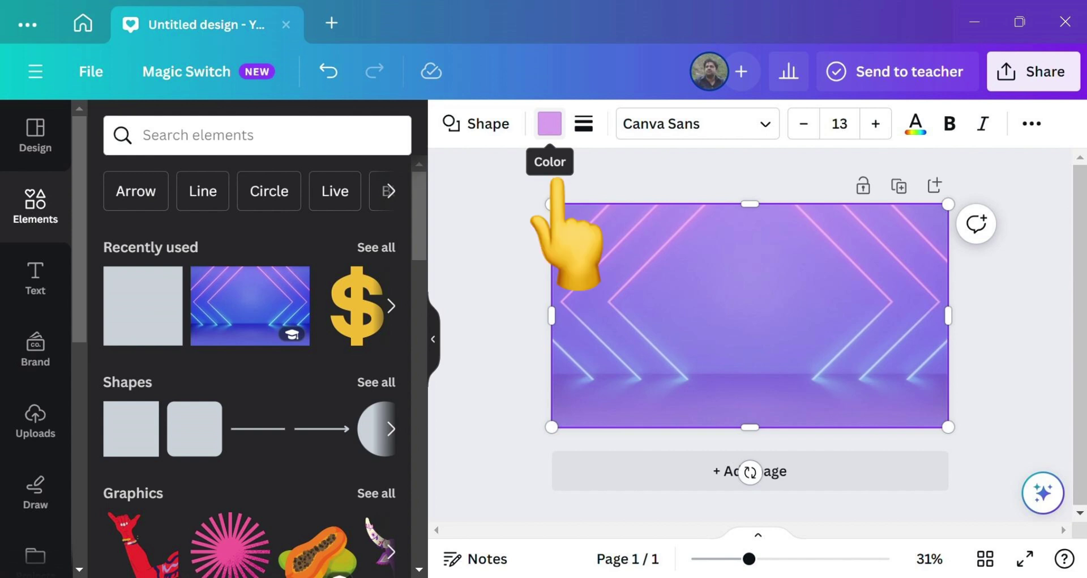
click(549, 124)
click(216, 241)
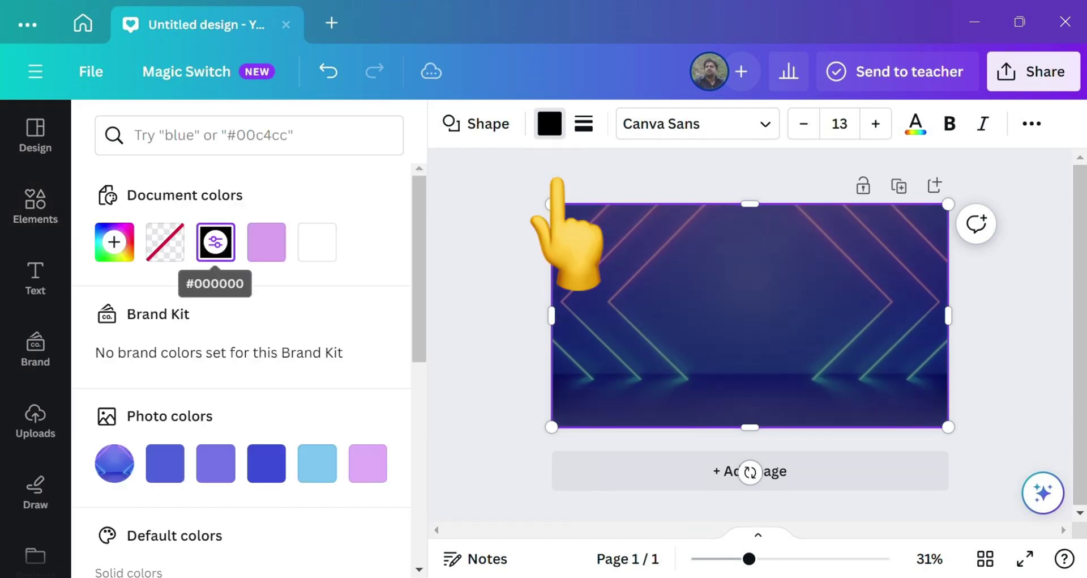
Add a heading in the middle of the page with the Urdu text "اردو میں خوبصورت سٹائل بنائیں".
click(35, 206)
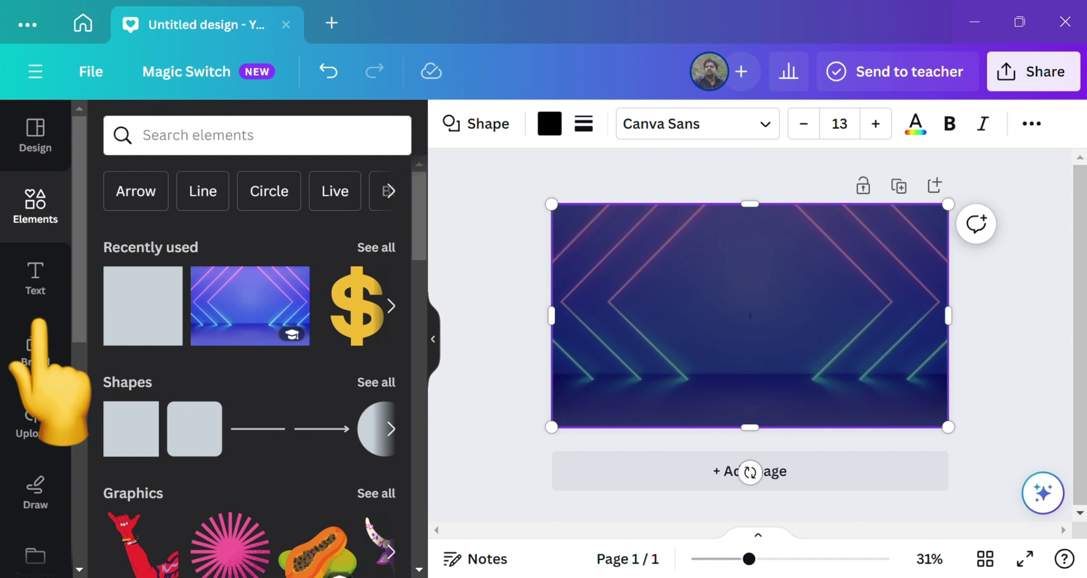
key(t)
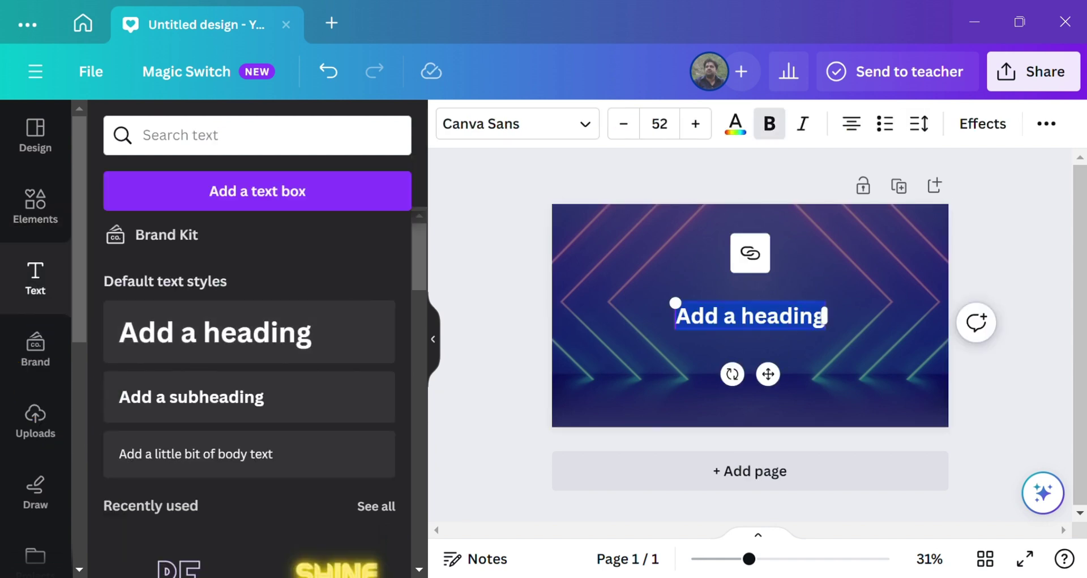
double_click(698, 316)
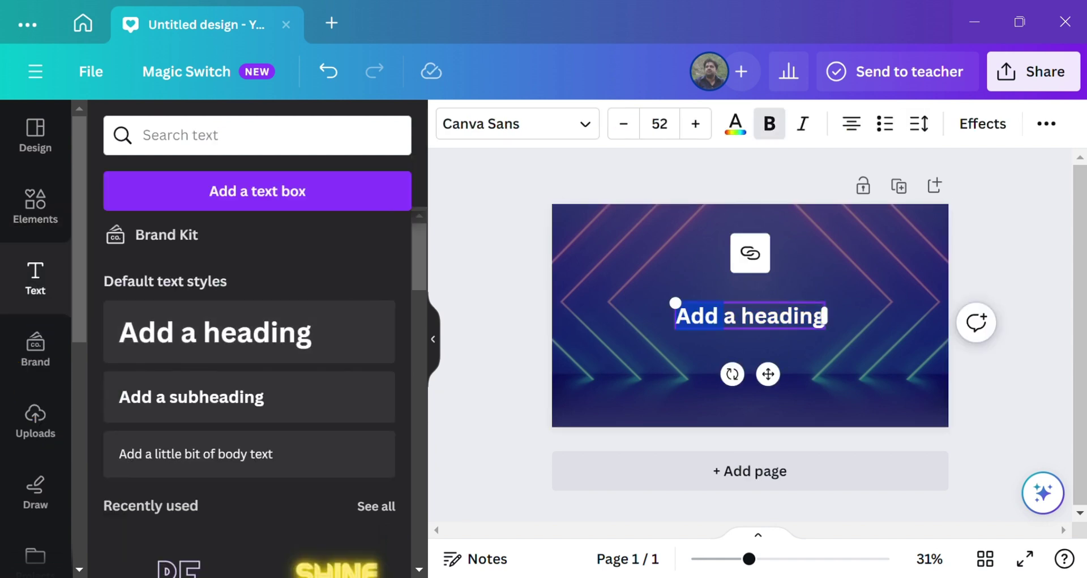
key(shift+Left)
key(shift+Left)
key(shift+Left)
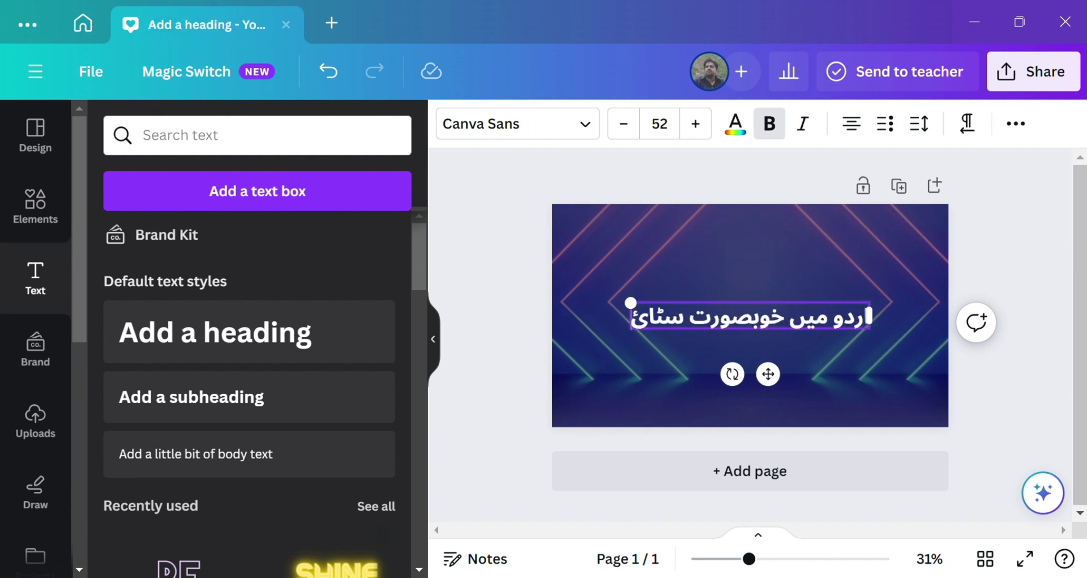
key(ctrl+a)
text(اردو میں خوبصورت سٹائل)
text(ب)
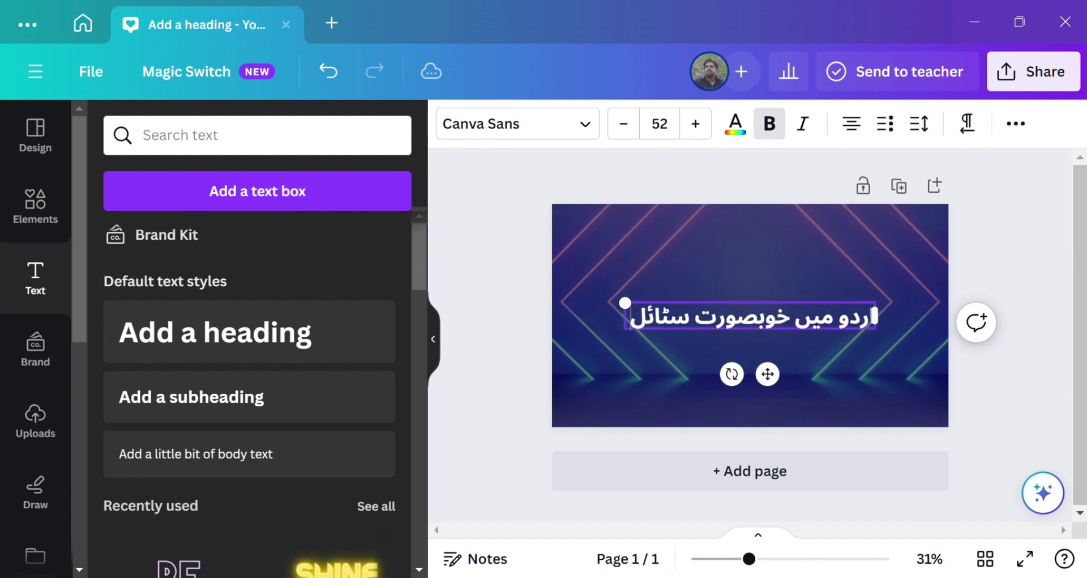
text(نا)
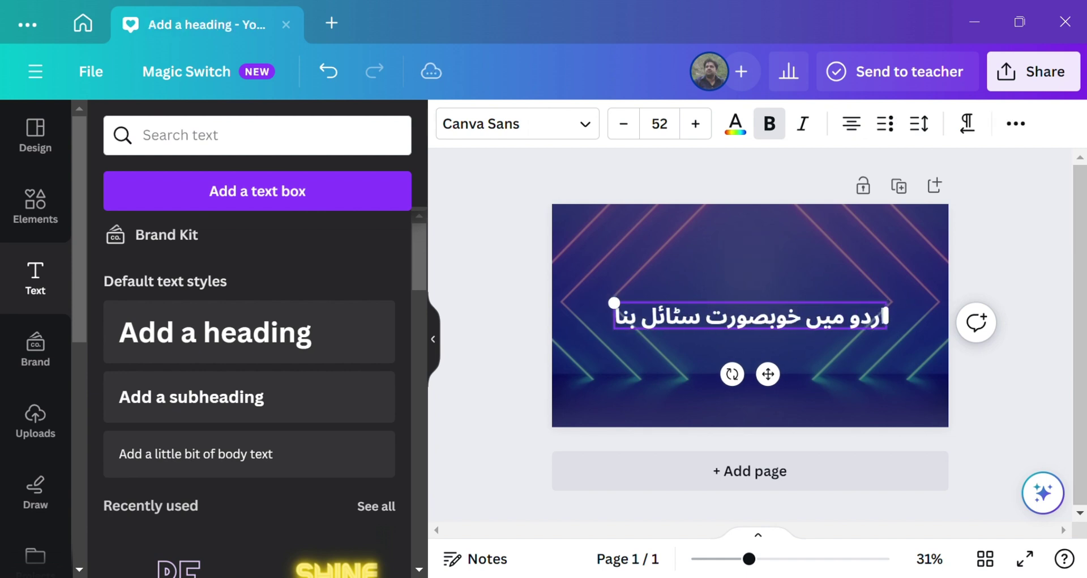
text(ئیں)
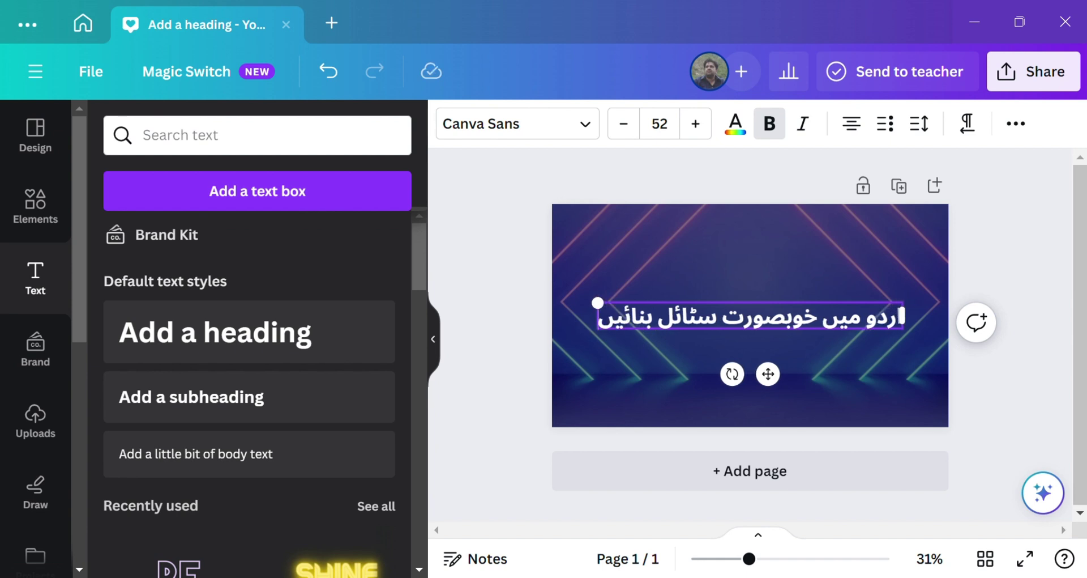
Search the fonts for "Jame" and change the whole Urdu heading's font to Jameel Noori Kasheeda.
drag(653, 316, 753, 316)
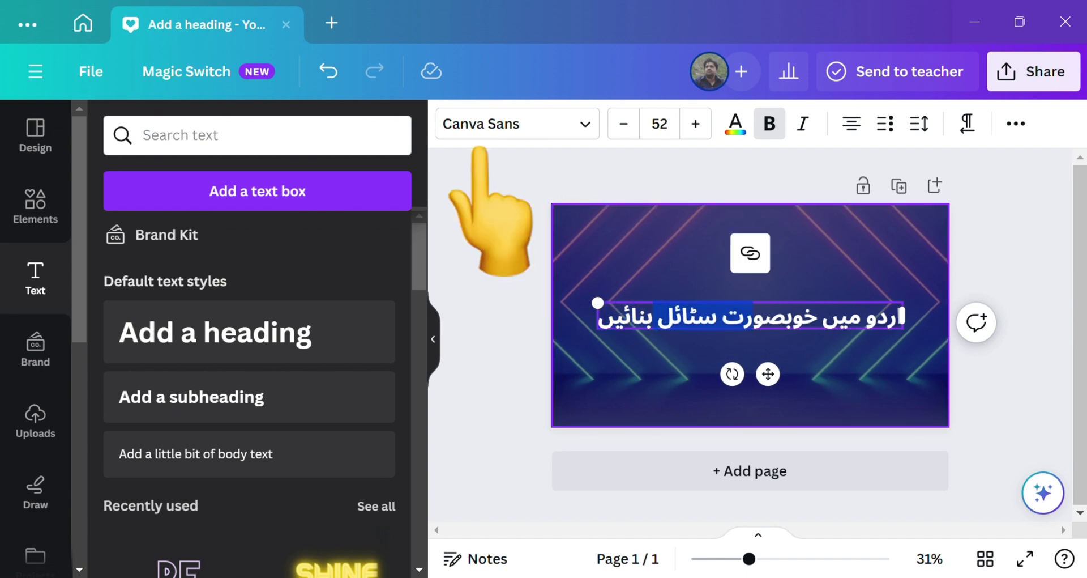
click(758, 348)
click(751, 316)
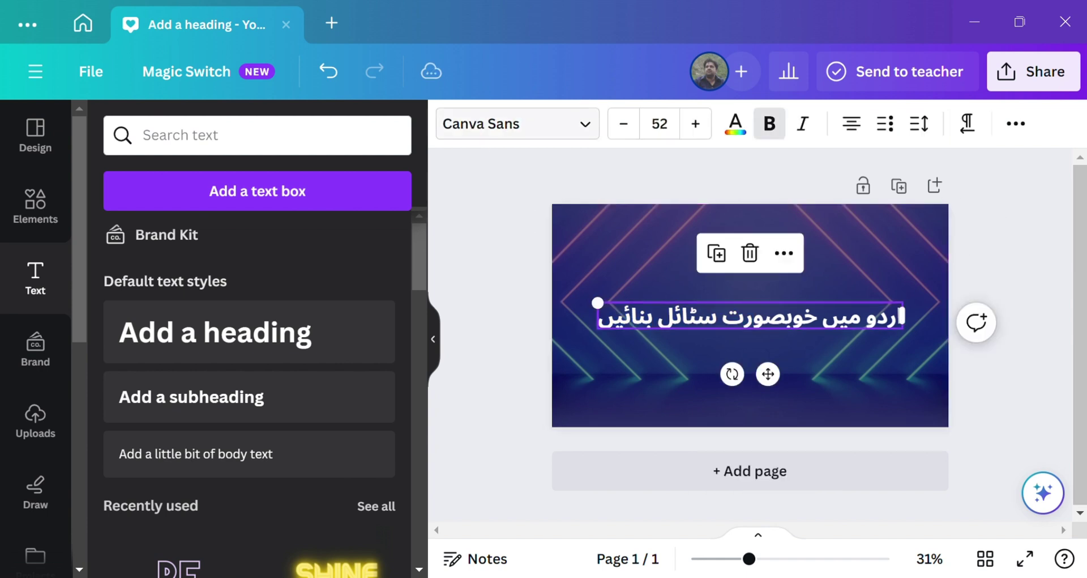
click(518, 123)
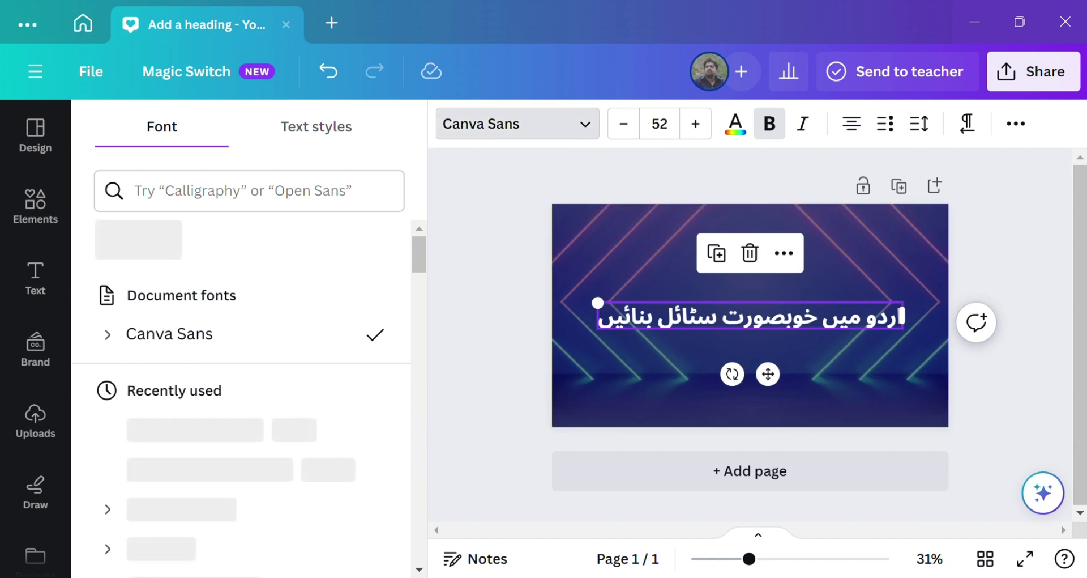
click(250, 191)
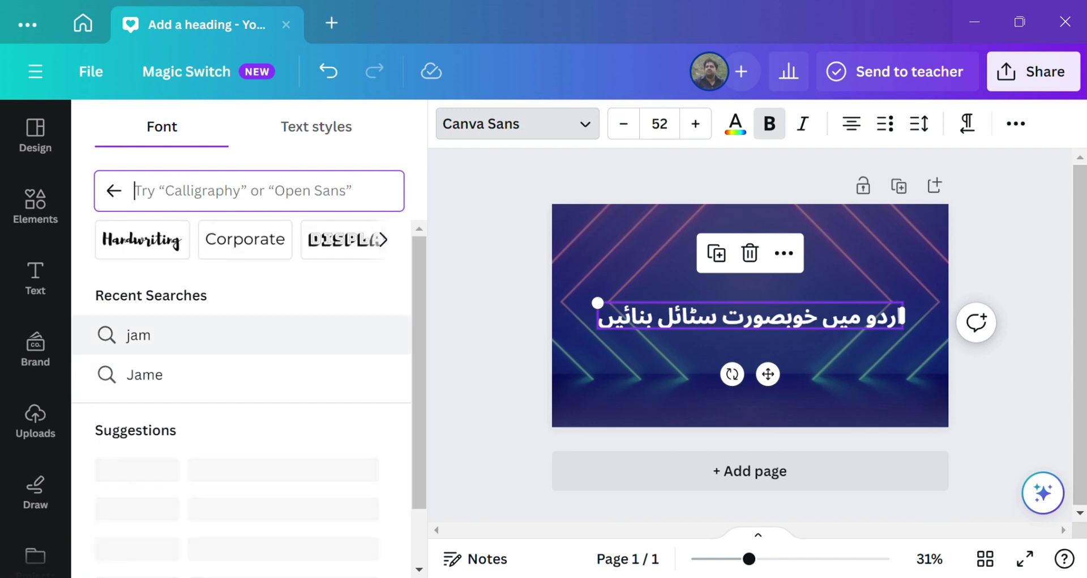
click(144, 374)
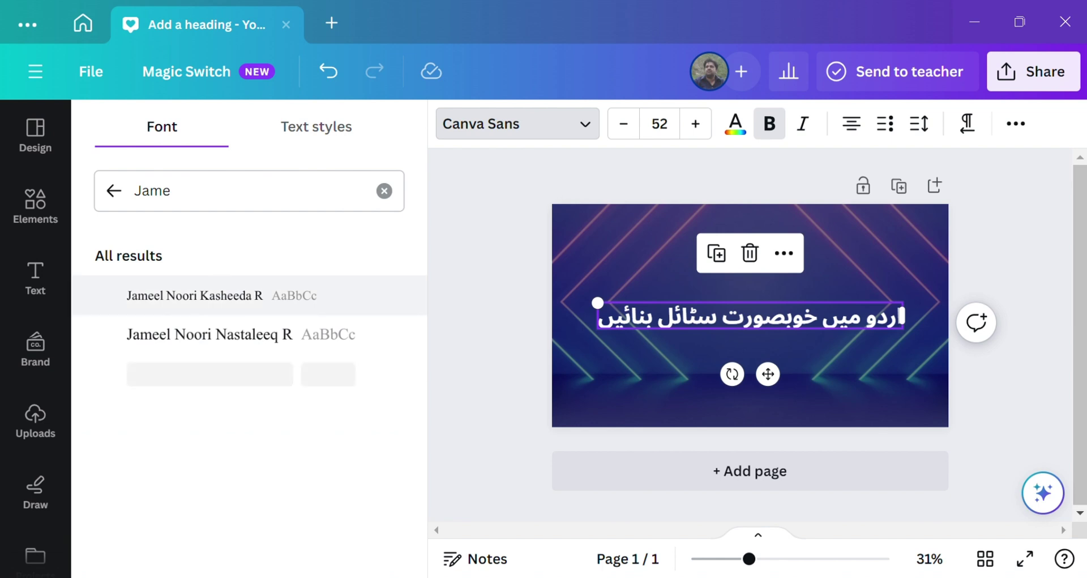
click(194, 295)
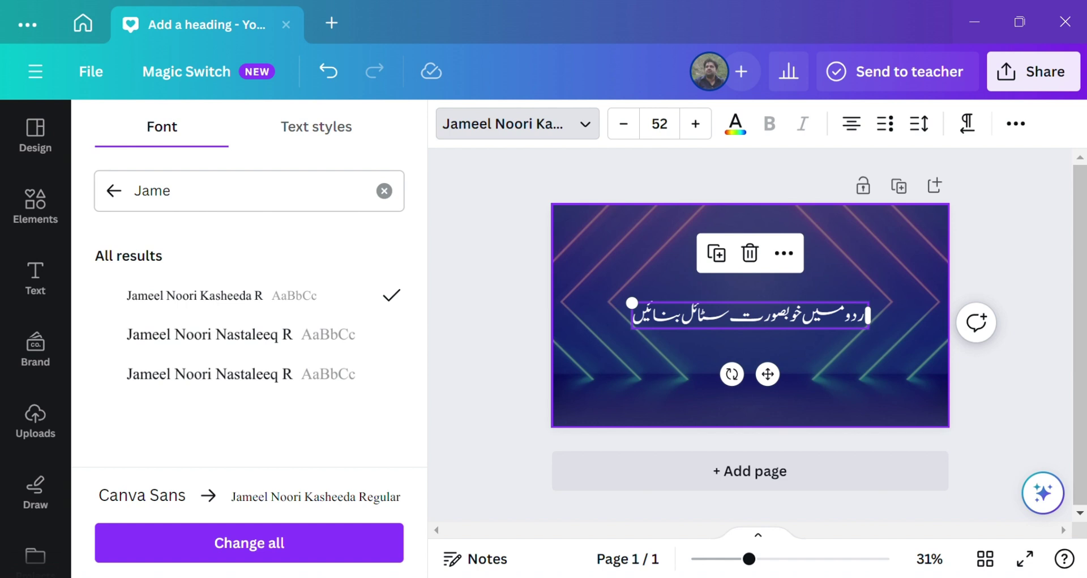
Duplicate the Urdu heading and place the copy just above the original.
click(717, 253)
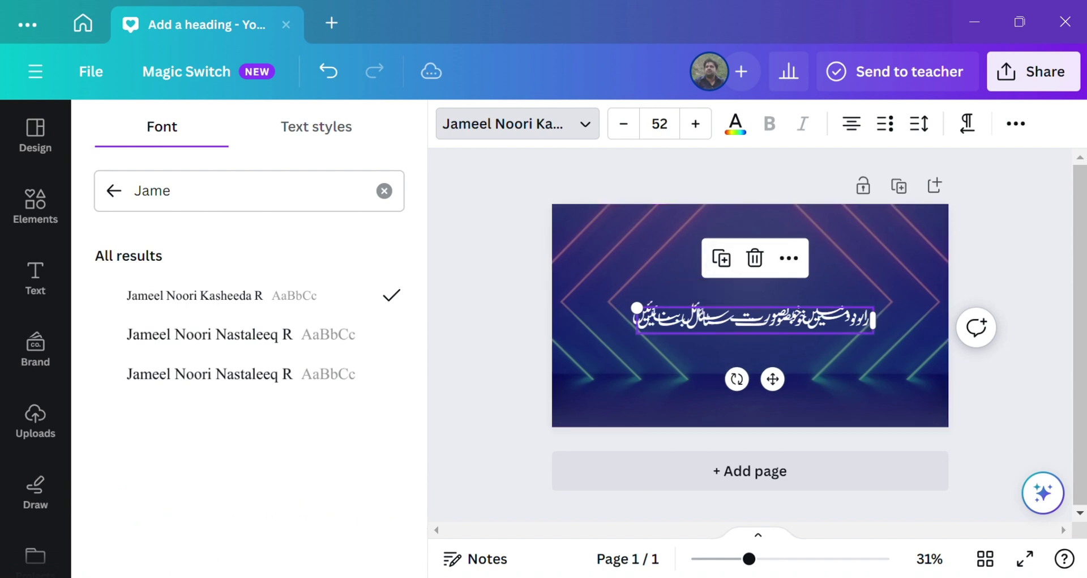
drag(755, 321, 743, 281)
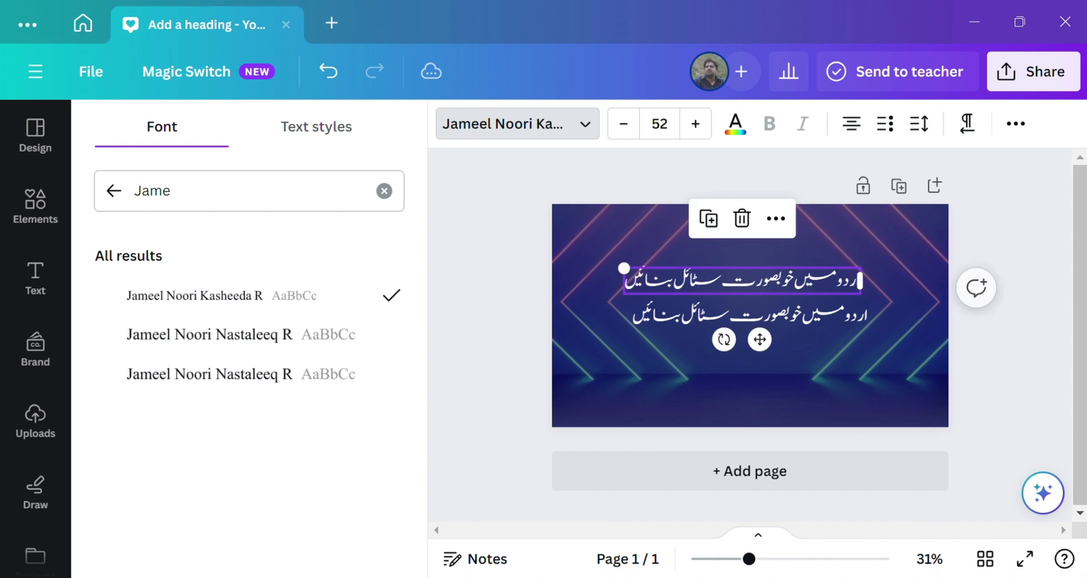
Replace the upper heading copy's text with "کینوا اے آئی سے".
double_click(742, 281)
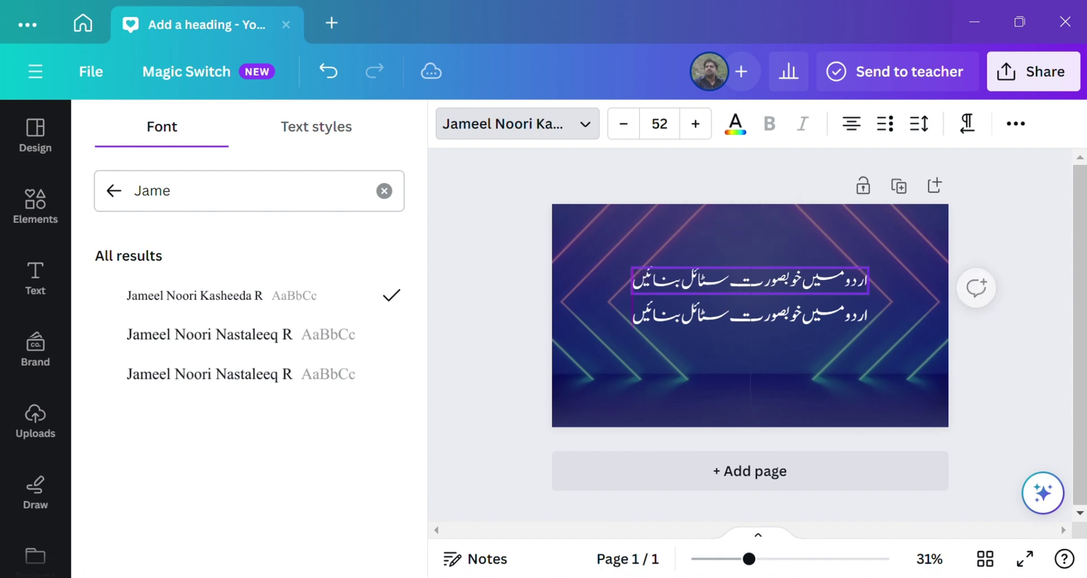
text(کینوا اے آئی سے)
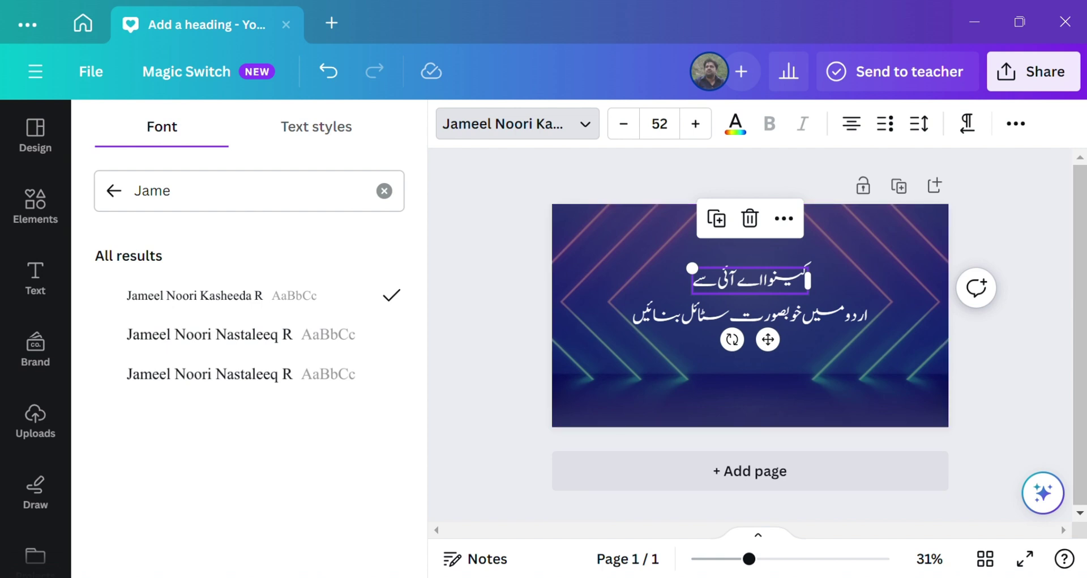
key(Escape)
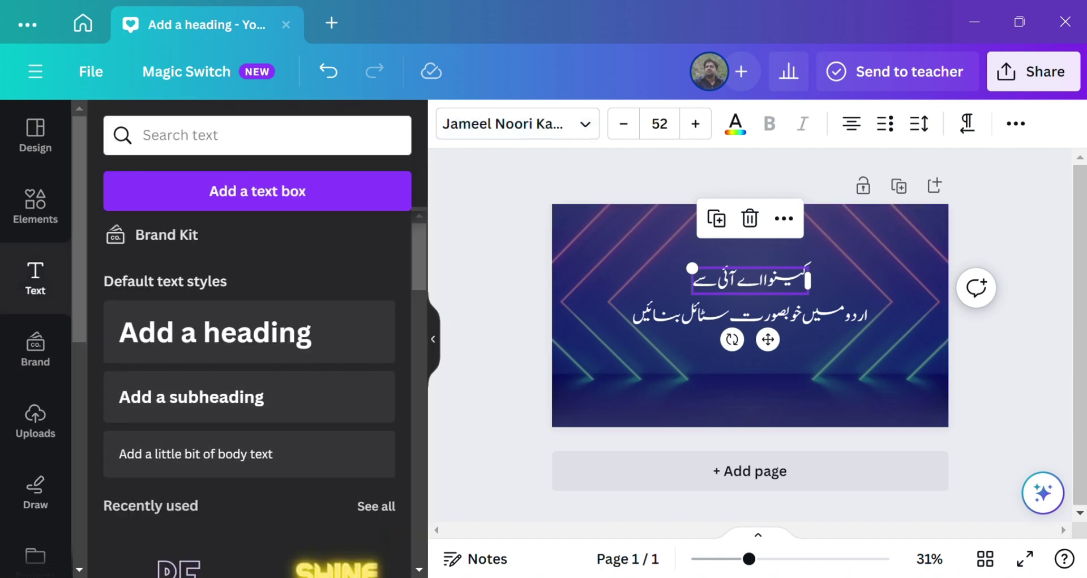
Search the Canva apps for "Magic Morph" and open that app for the upper heading.
scroll(35, 453, down, 5)
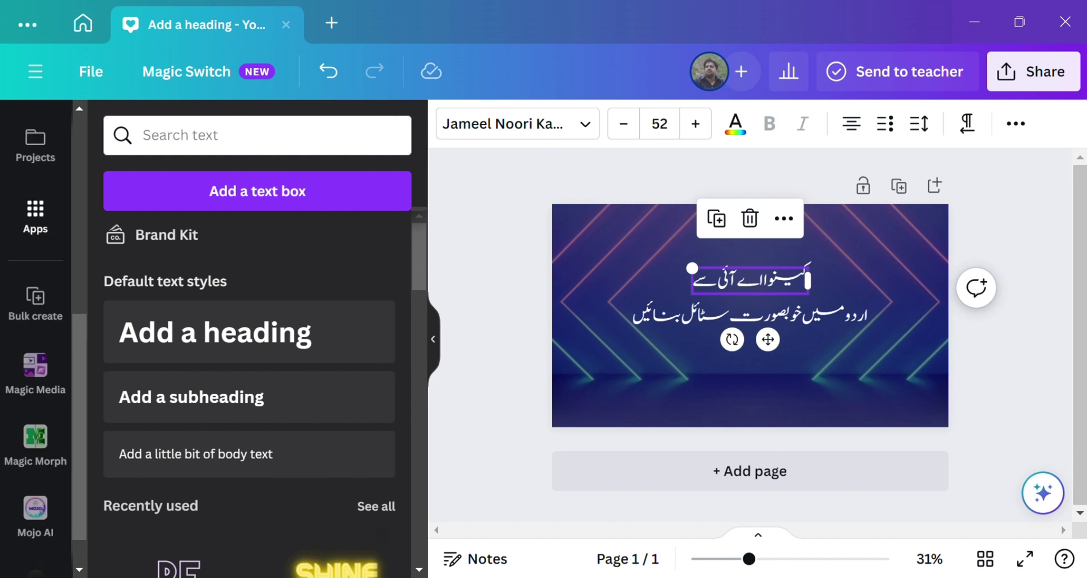
click(35, 215)
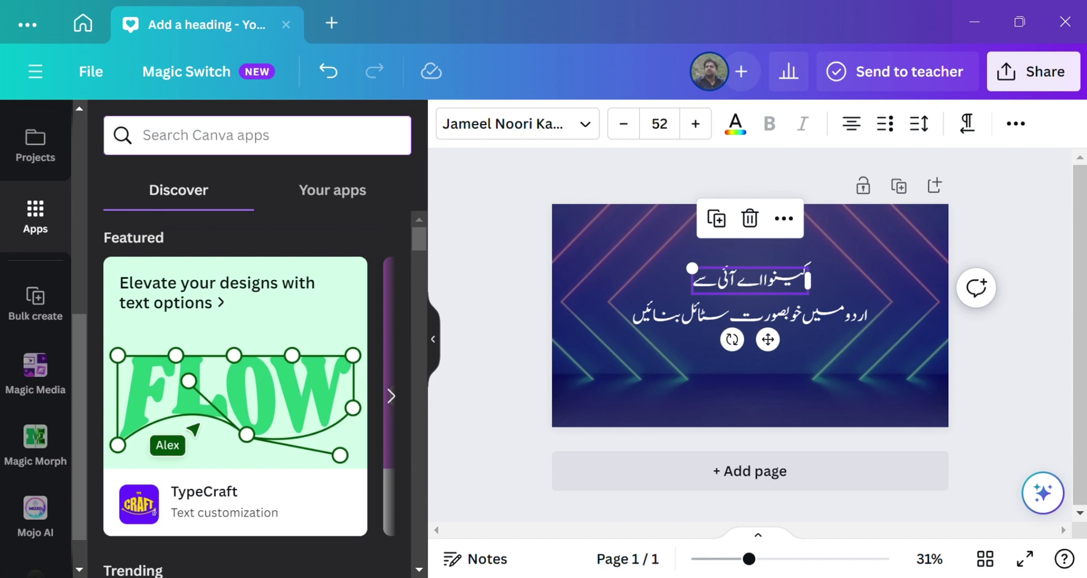
text(عملب)
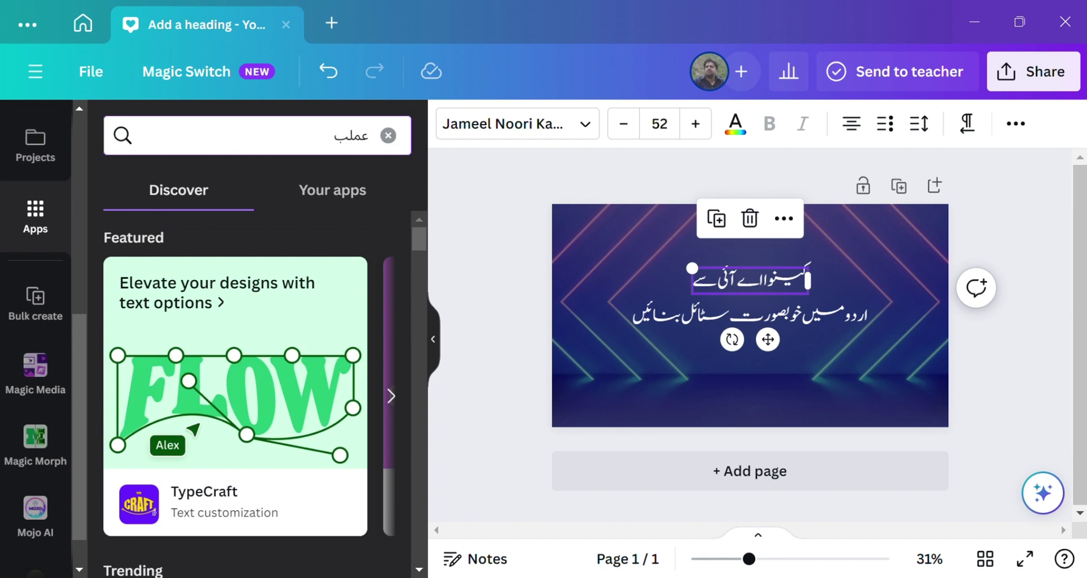
key(BackSpace)
key(BackSpace)
key(BackSpace)
key(BackSpace)
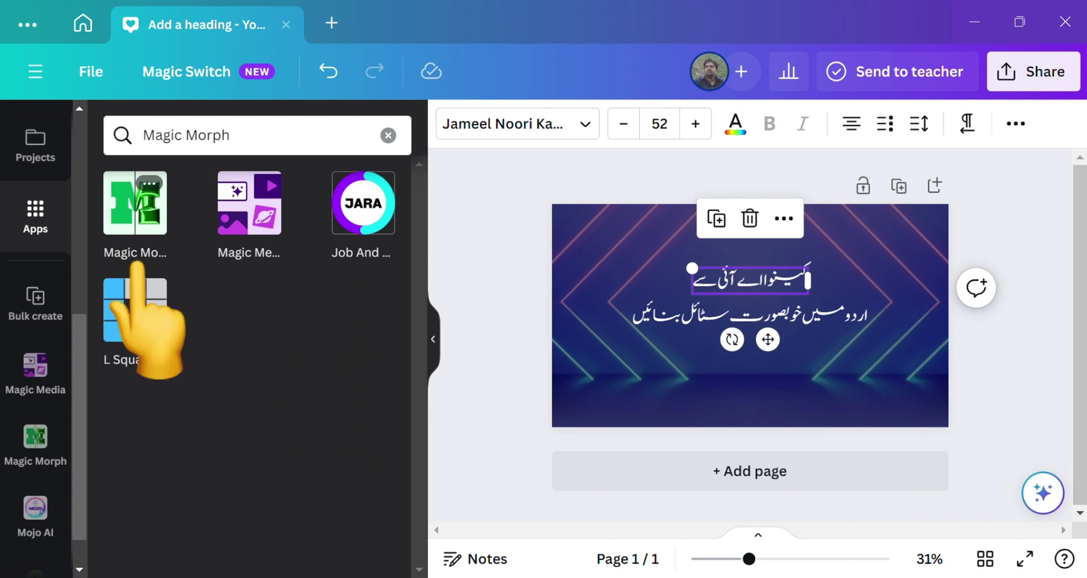
click(136, 207)
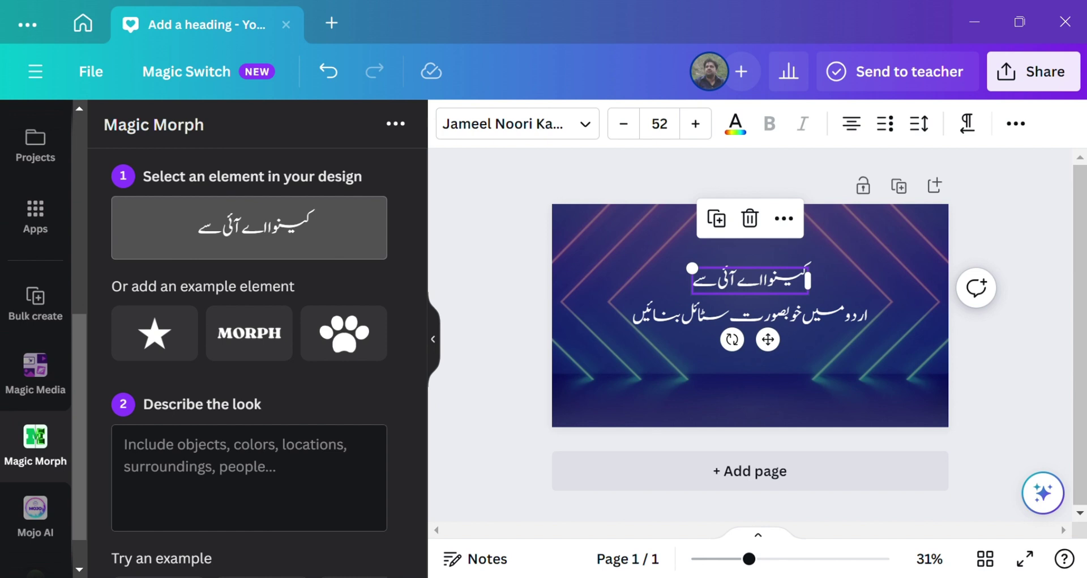
Generate Magic Morph variations of the upper heading with the Jewels example, "Bedazzle it with jewels".
scroll(249, 362, down, 4)
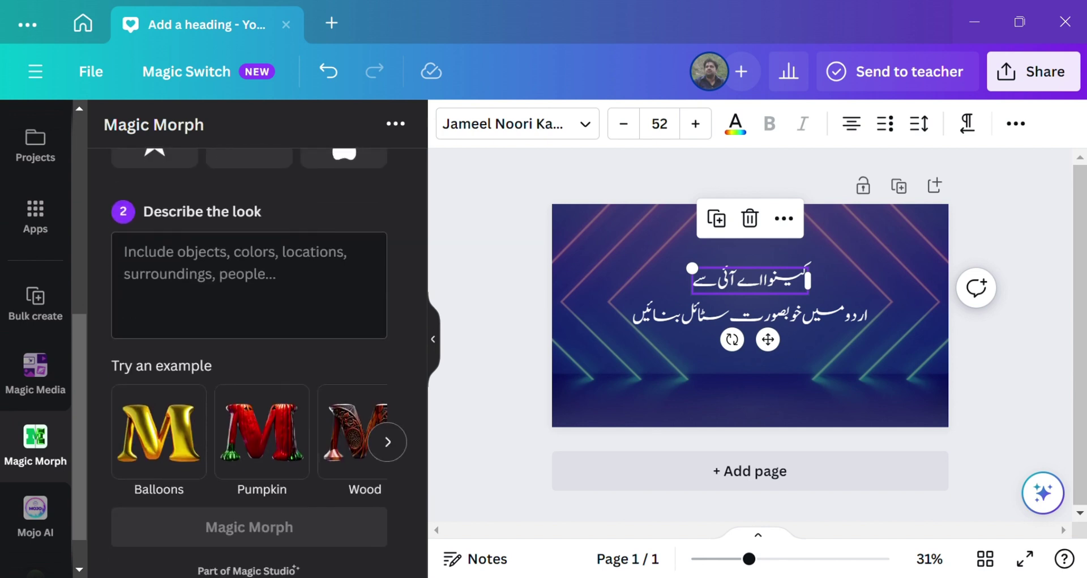
click(387, 441)
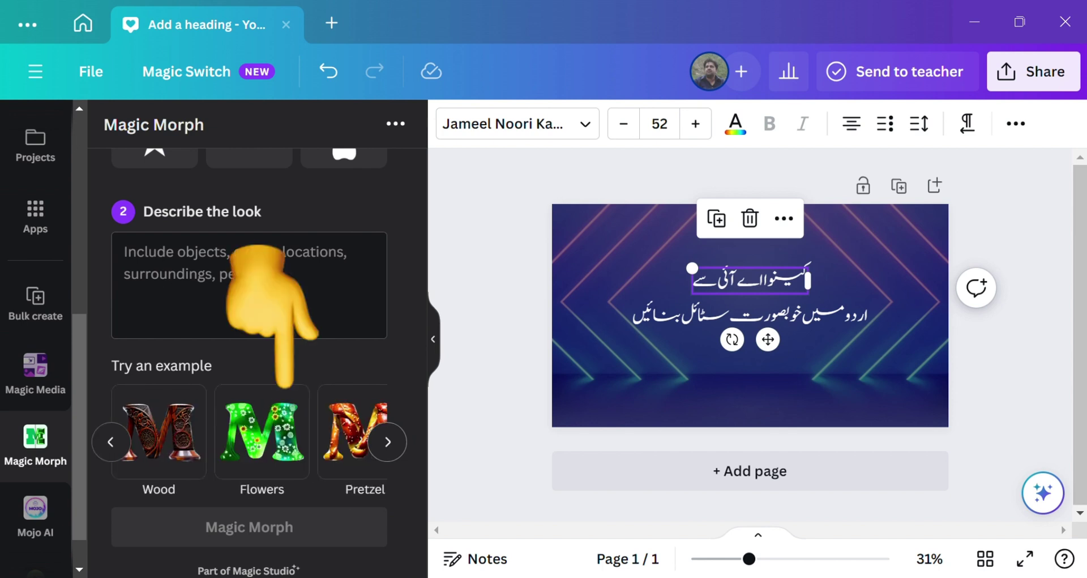
click(387, 441)
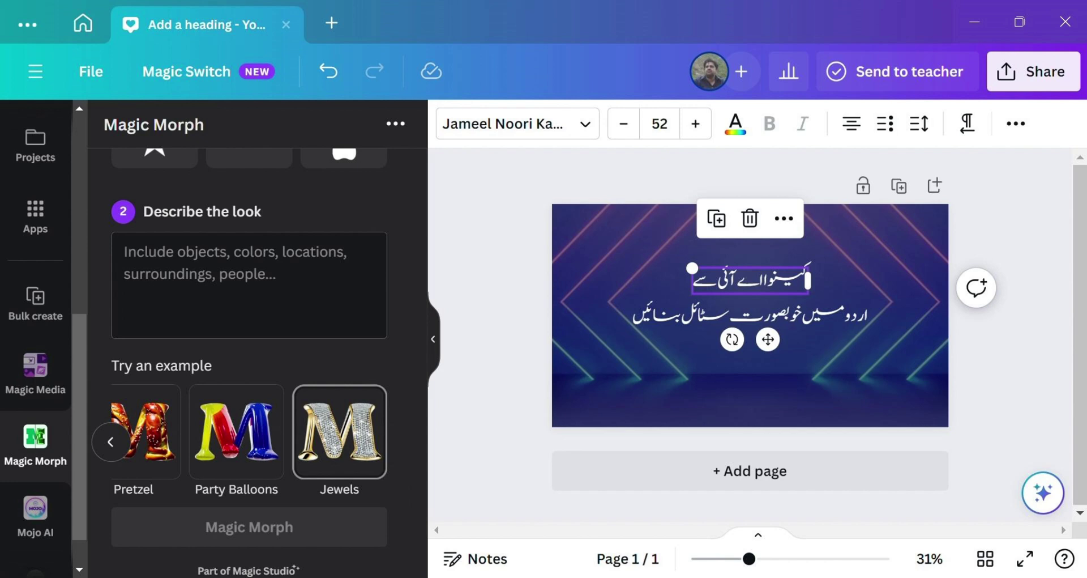
click(339, 432)
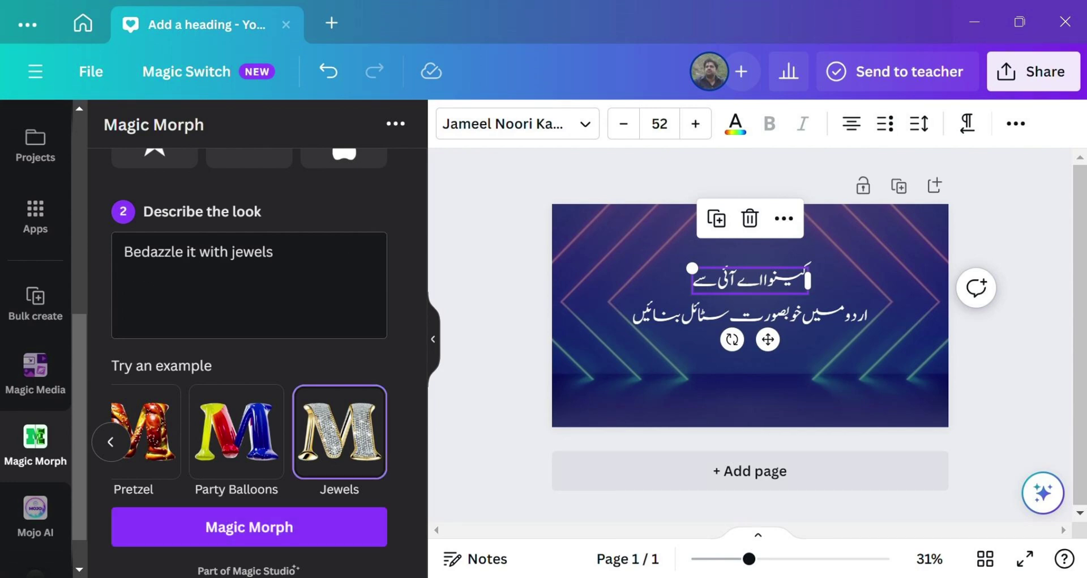
click(249, 526)
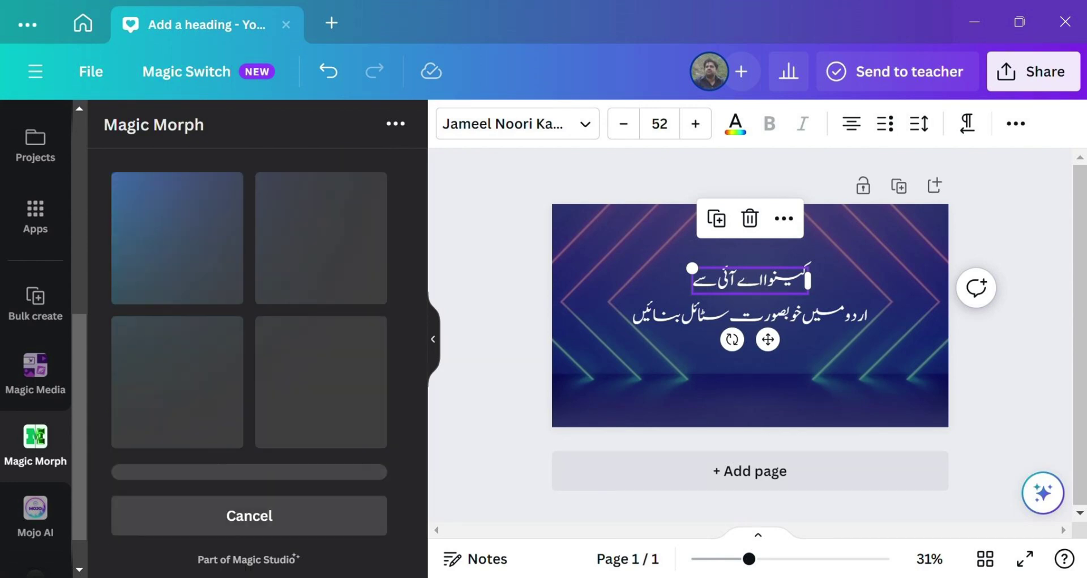
Place a jewelled version of the upper heading near the page's upper edge, enlarge it and centre it.
drag(751, 315, 750, 250)
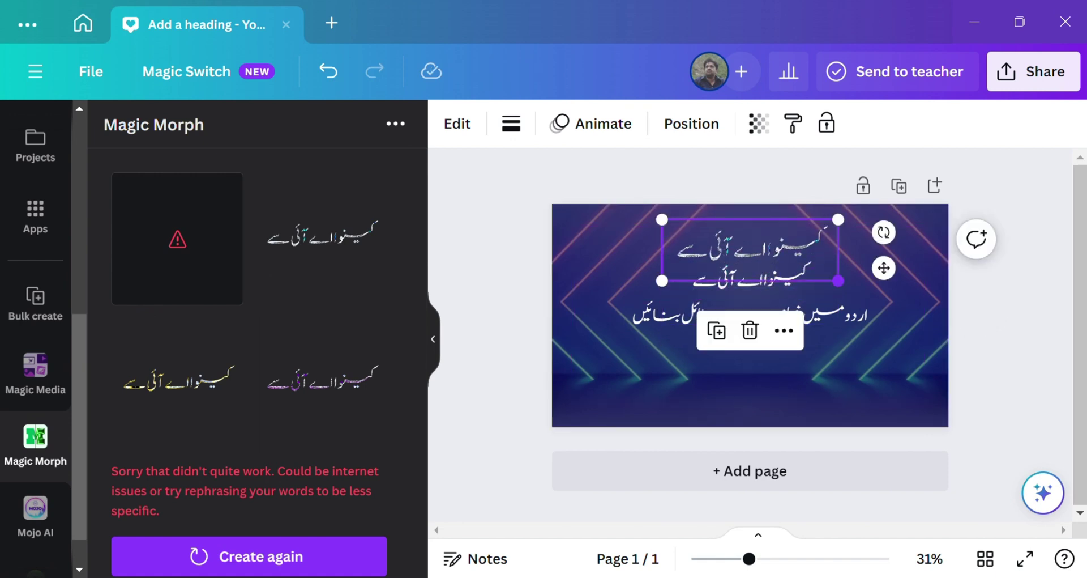
drag(838, 280, 900, 302)
drag(782, 261, 751, 252)
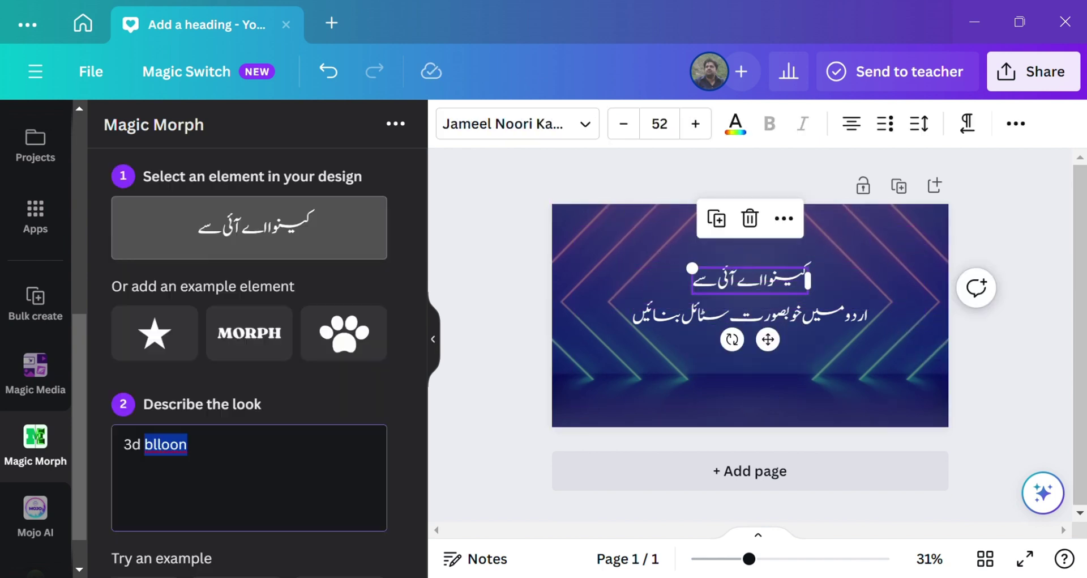
Describe the upper heading's Magic Morph look as "3d balloons" and enlarge the morphed heading, centred in the upper part of the page.
text(s)
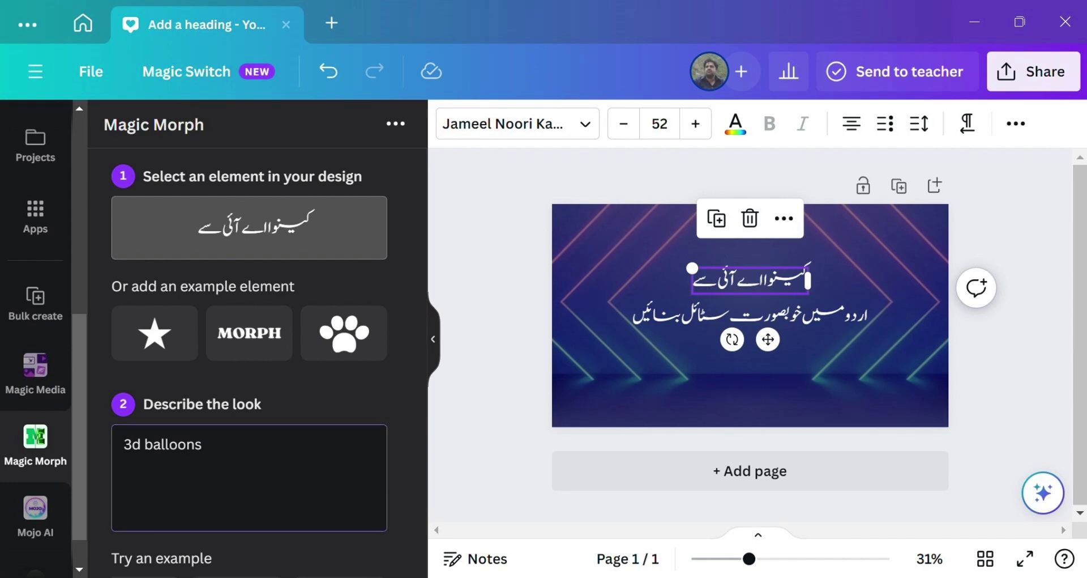
scroll(240, 362, down, 5)
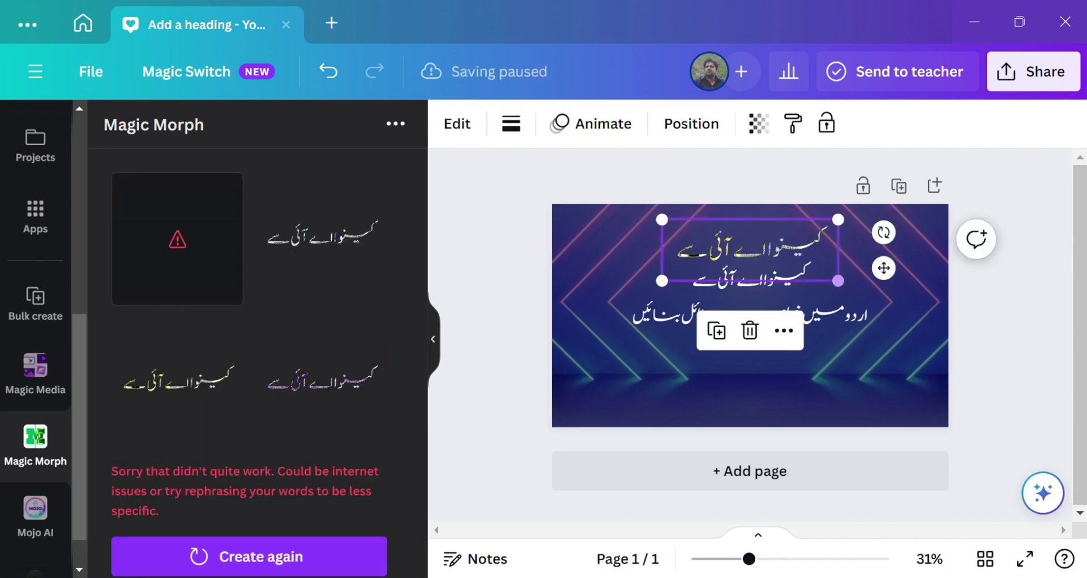
drag(838, 280, 900, 303)
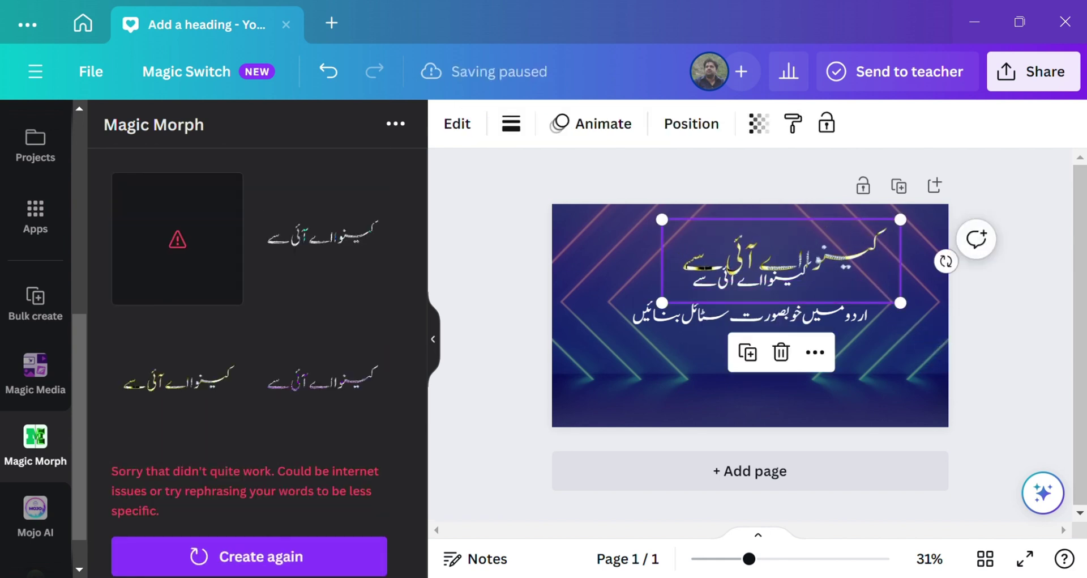
drag(793, 260, 763, 251)
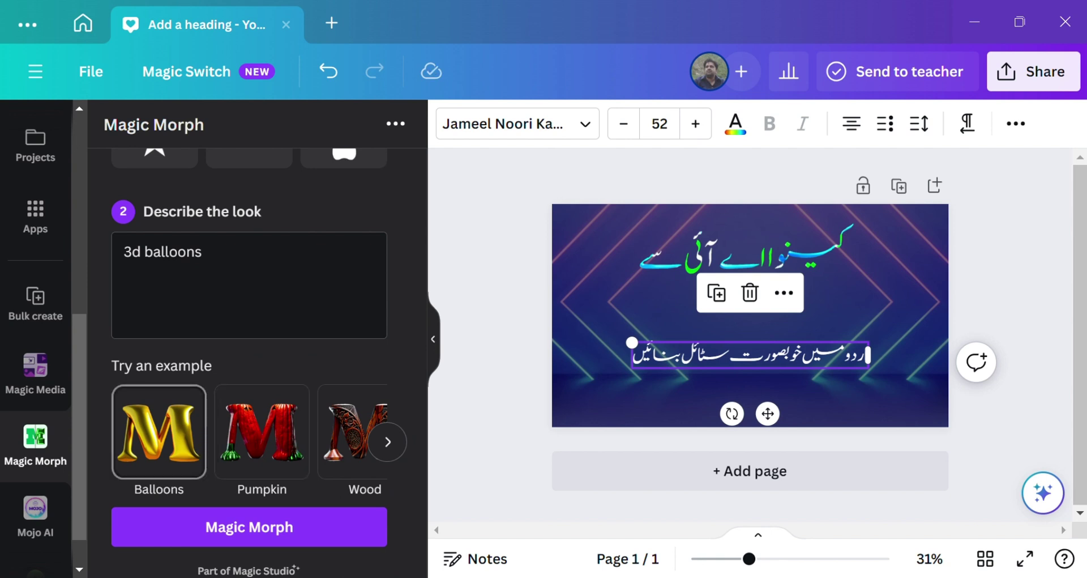
Morph the lower heading with the Flowers example, add the green result to the page and enlarge it to nearly the page's width.
click(387, 441)
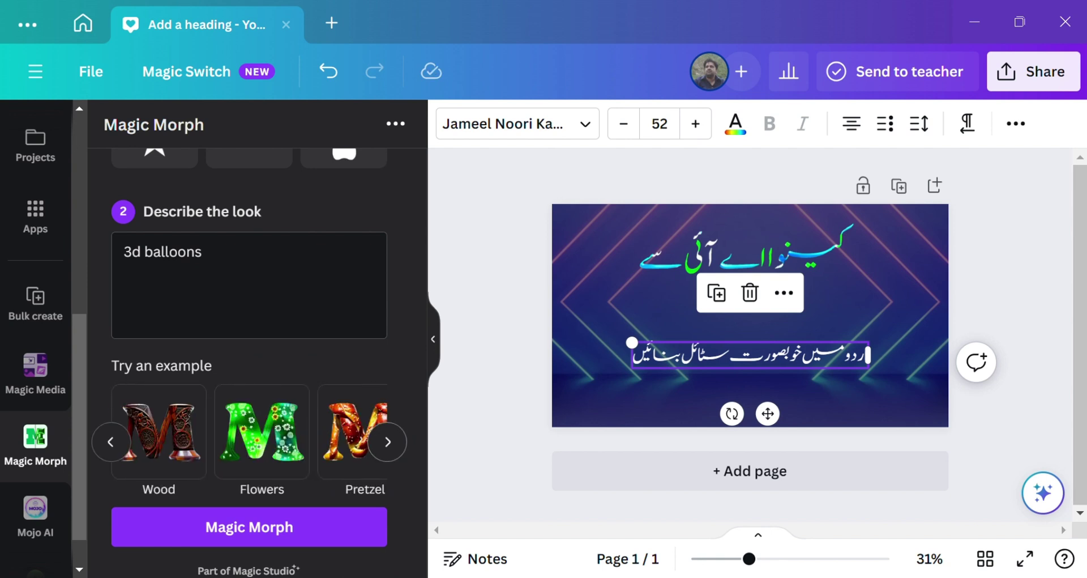
click(261, 431)
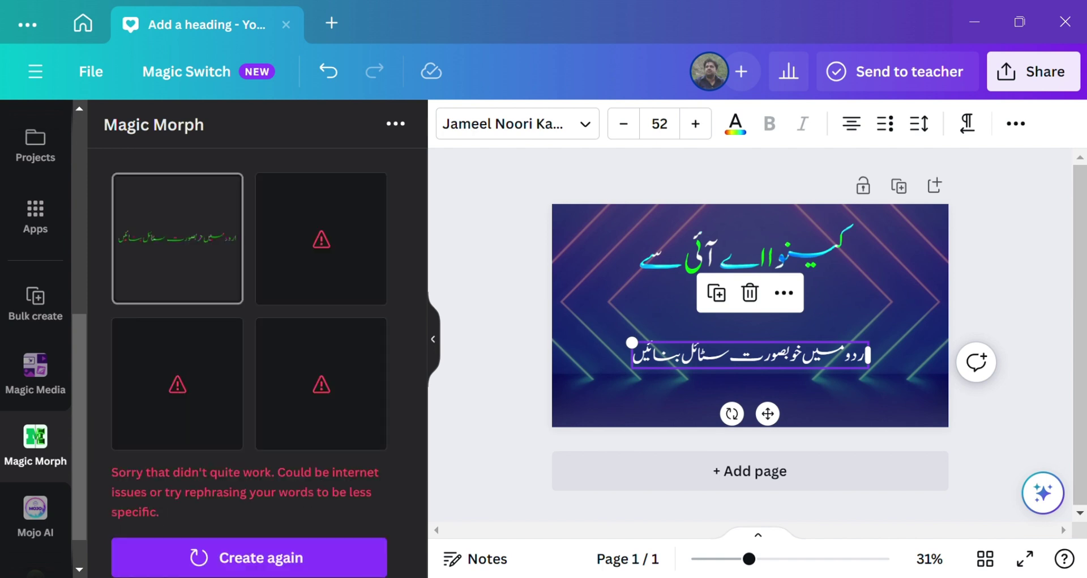
key(Escape)
click(178, 238)
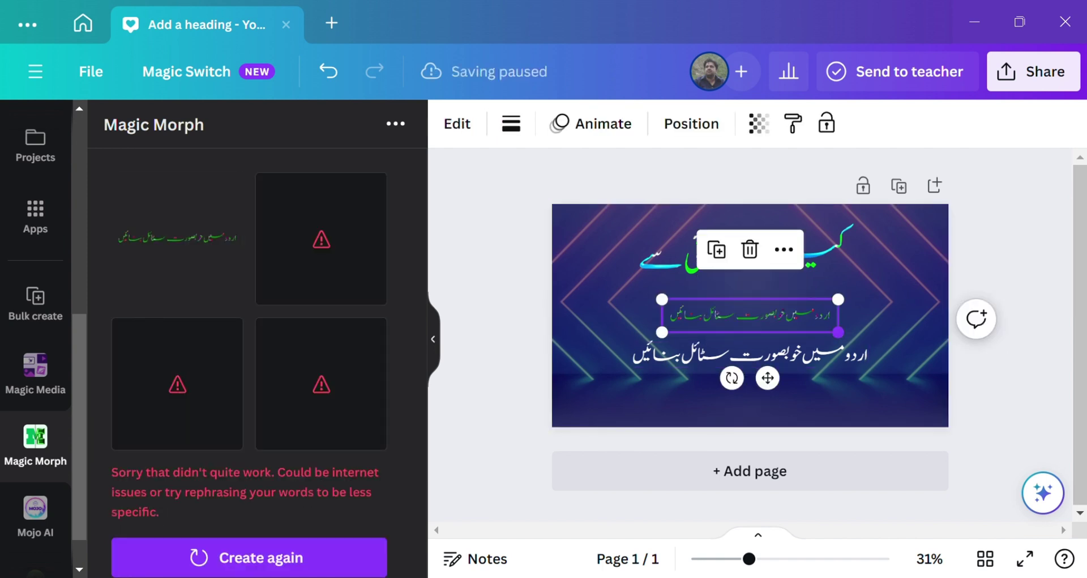
drag(838, 332, 911, 346)
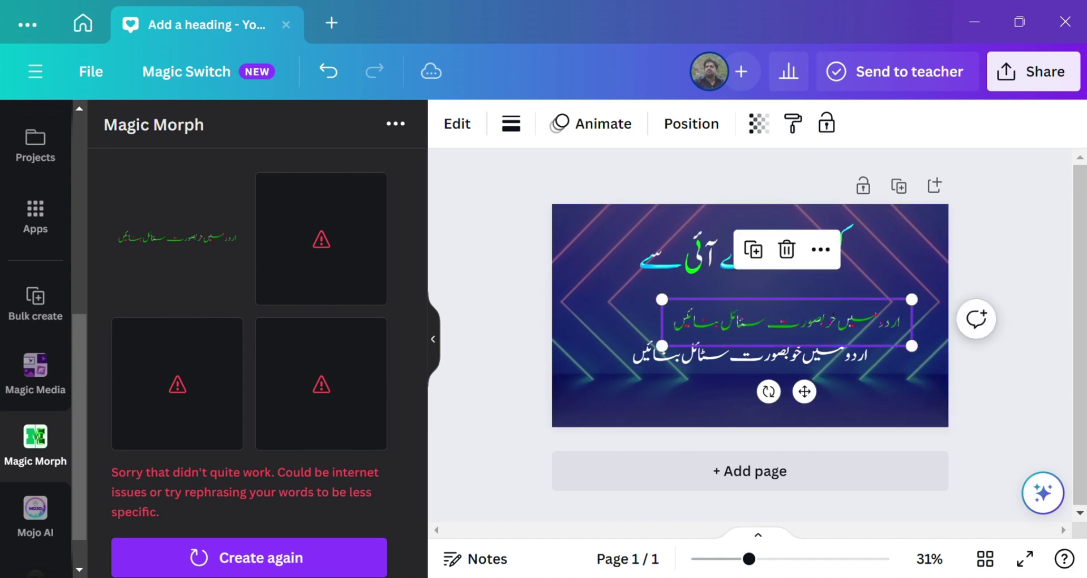
drag(662, 299, 574, 282)
Delete the plain white lower heading and move the green morphed heading down into its place.
click(750, 356)
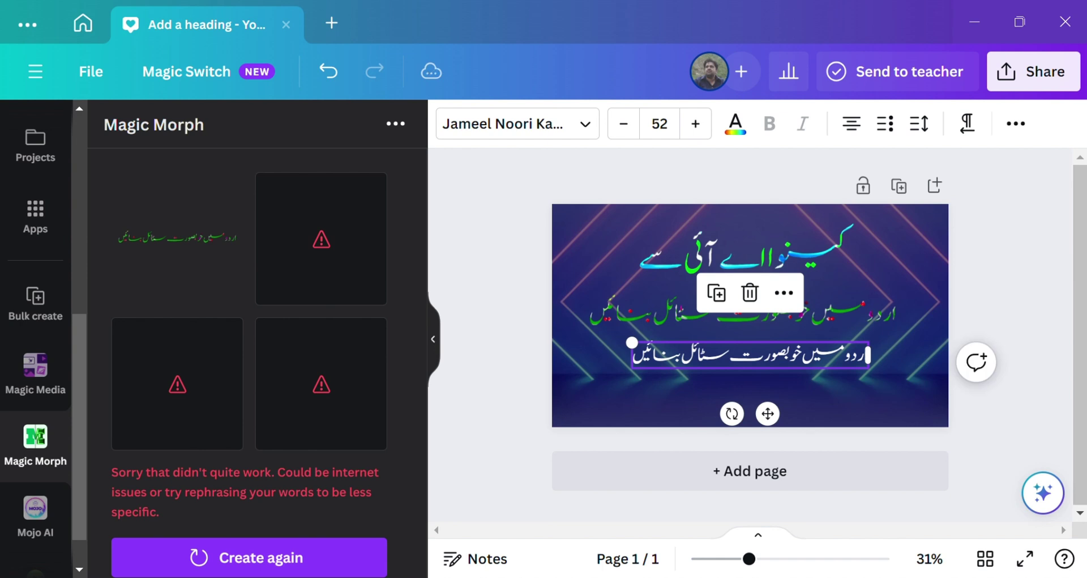
key(Delete)
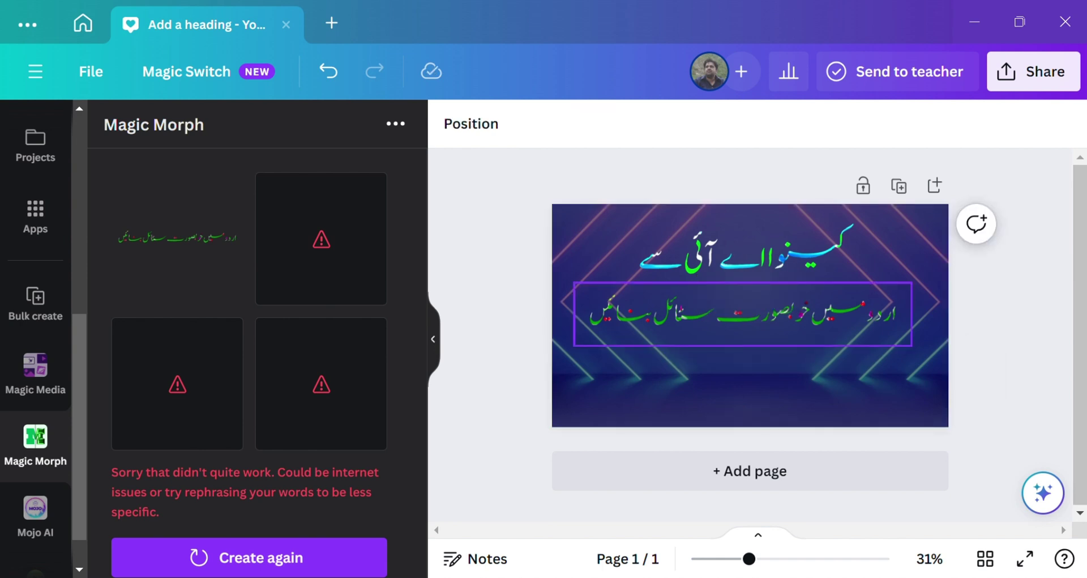
drag(750, 315, 750, 336)
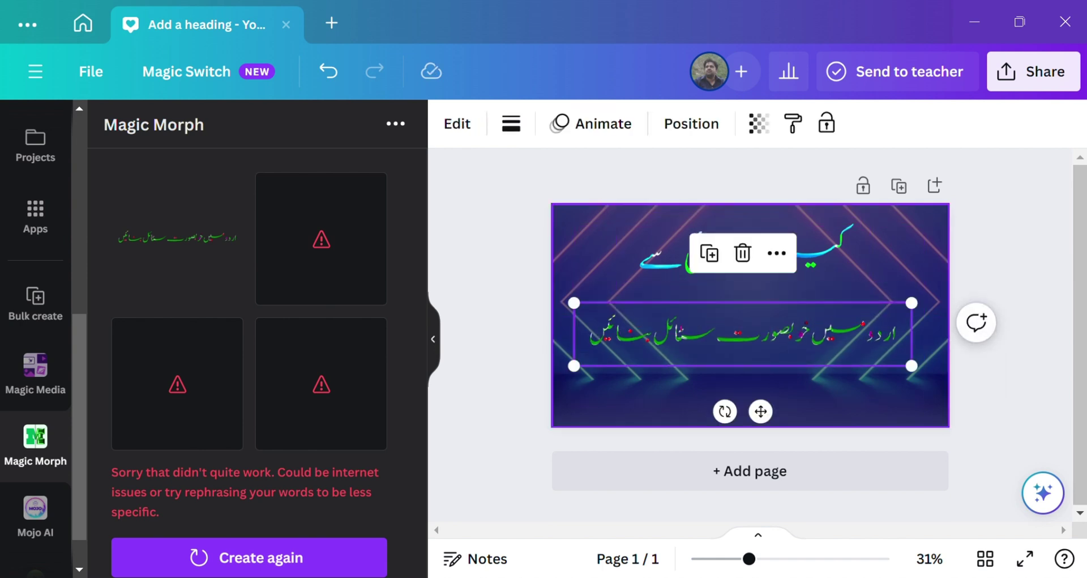
Try a white fill on the page-covering square, return it to black and make the square more opaque.
click(900, 258)
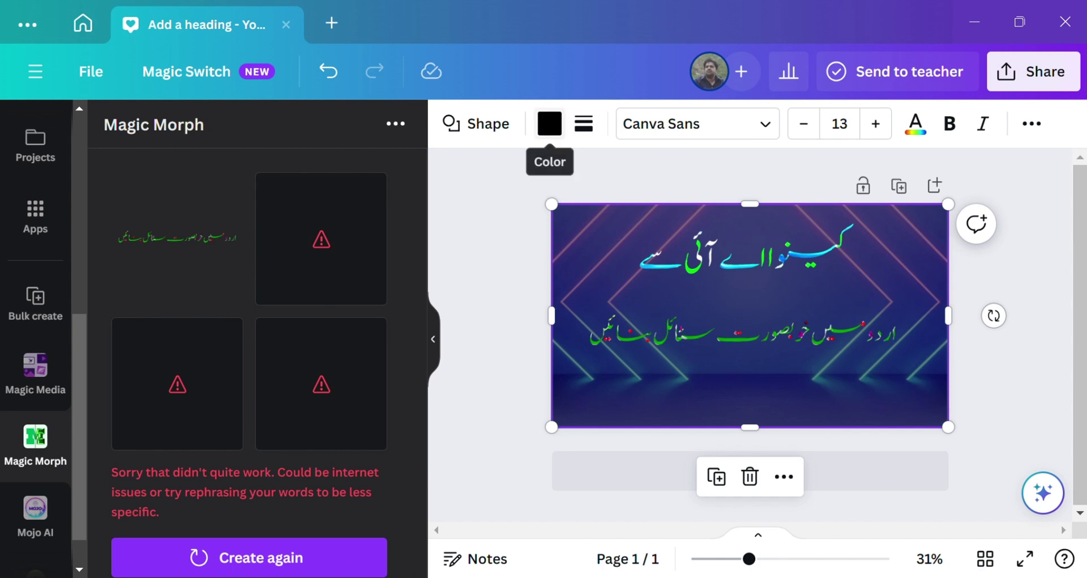
click(549, 124)
click(266, 242)
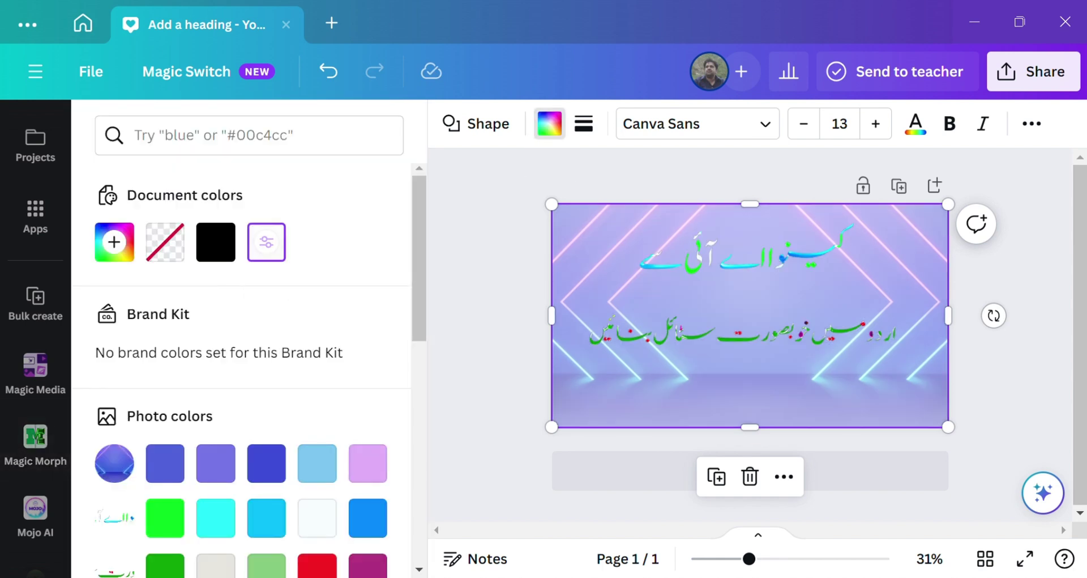
click(215, 242)
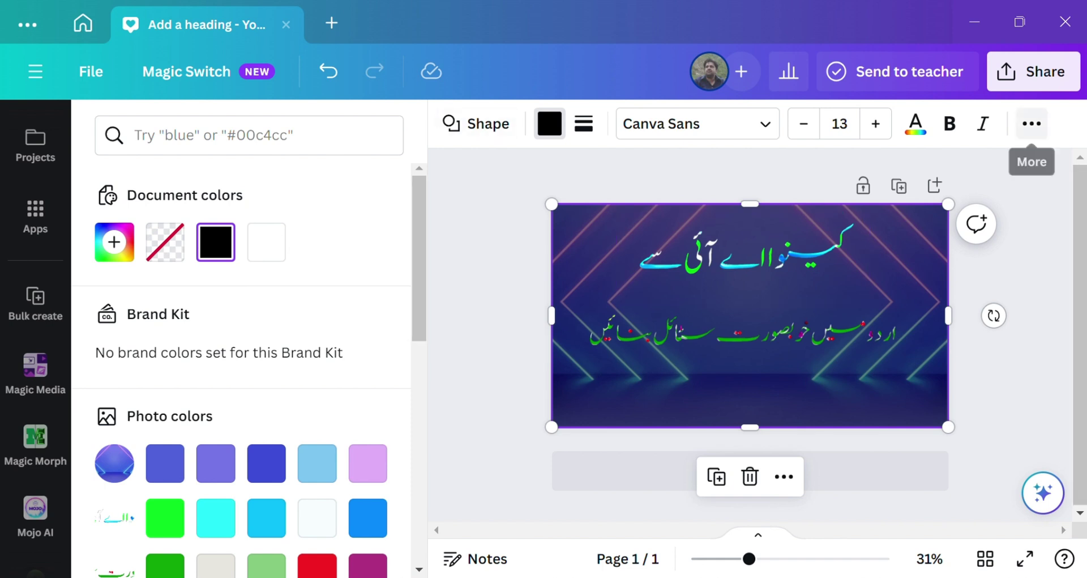
click(1032, 124)
click(936, 163)
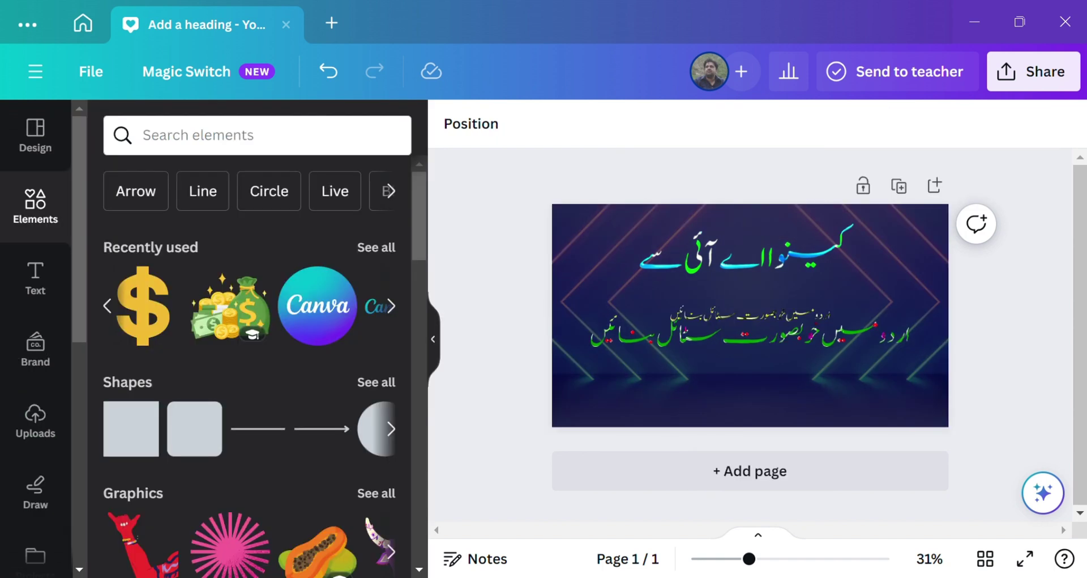
Search the elements for "background", add the sunlit forest photo with wooden planks and make it the page background.
click(215, 135)
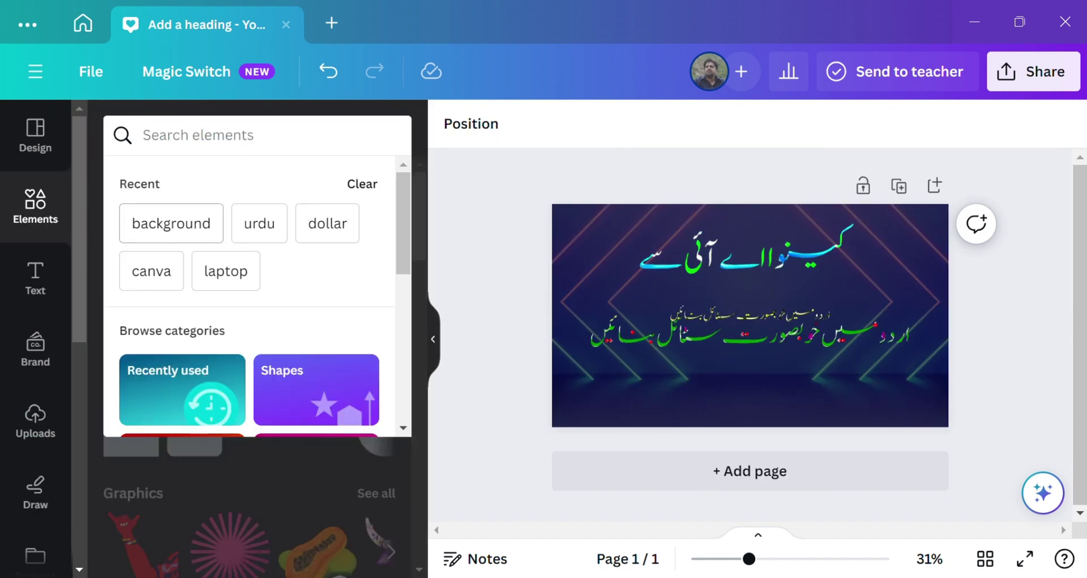
click(171, 223)
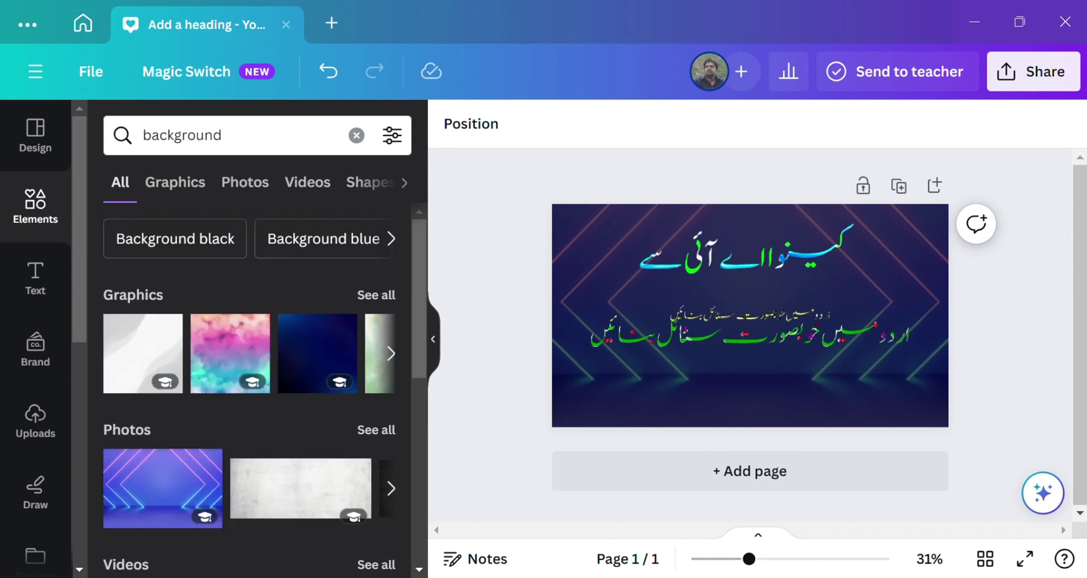
click(392, 488)
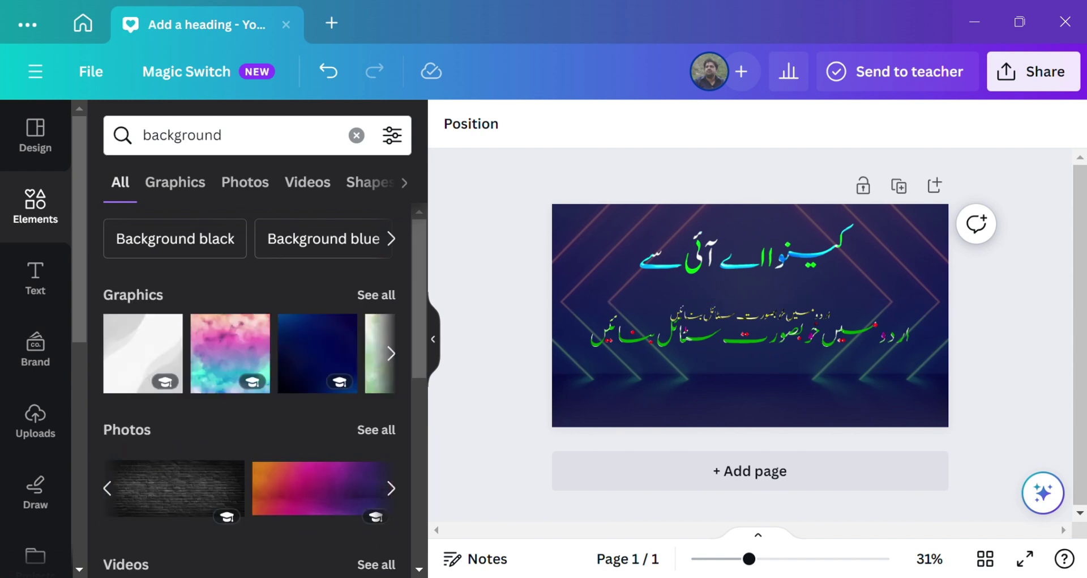
click(391, 488)
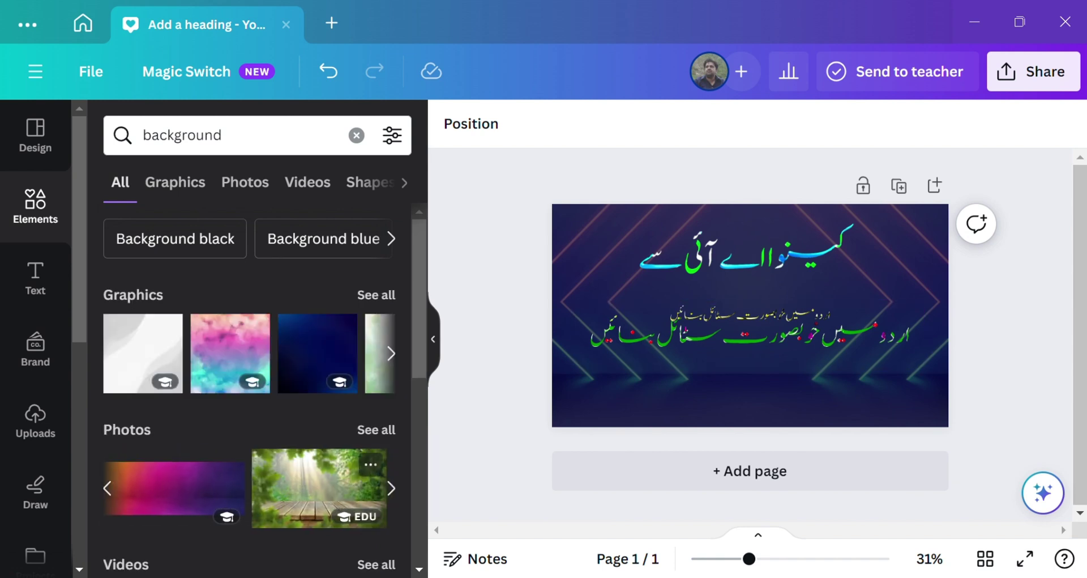
click(319, 488)
right_click(793, 317)
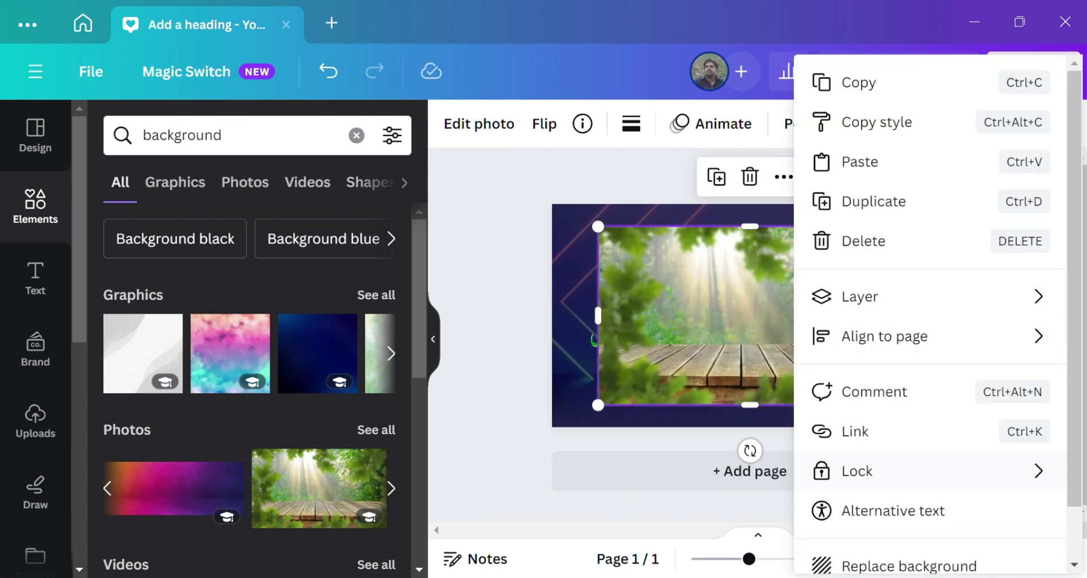
click(909, 566)
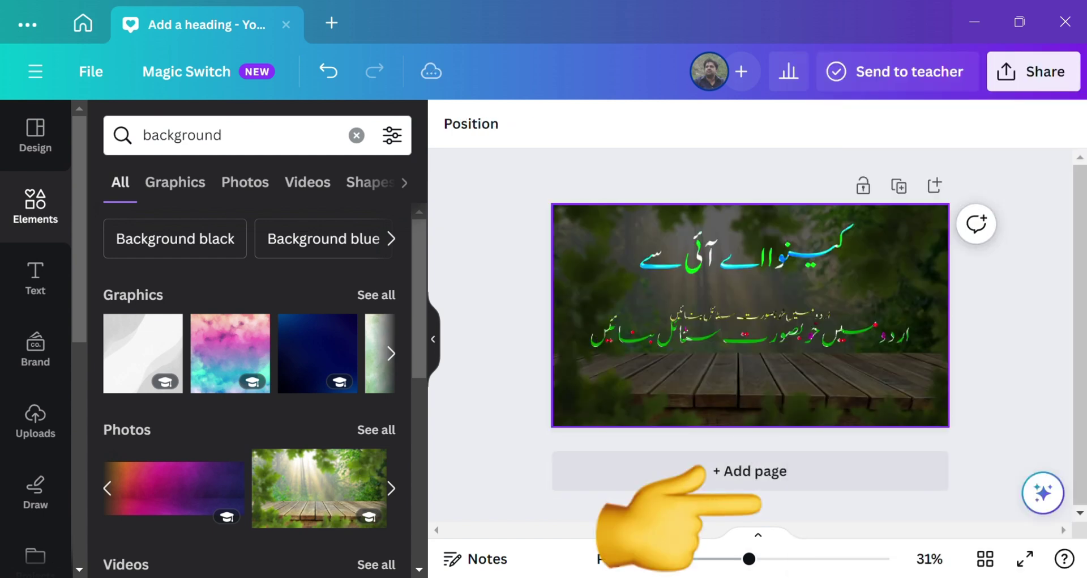
Delete the small duplicate heading above the lower heading and make the page-covering black square more transparent.
click(750, 315)
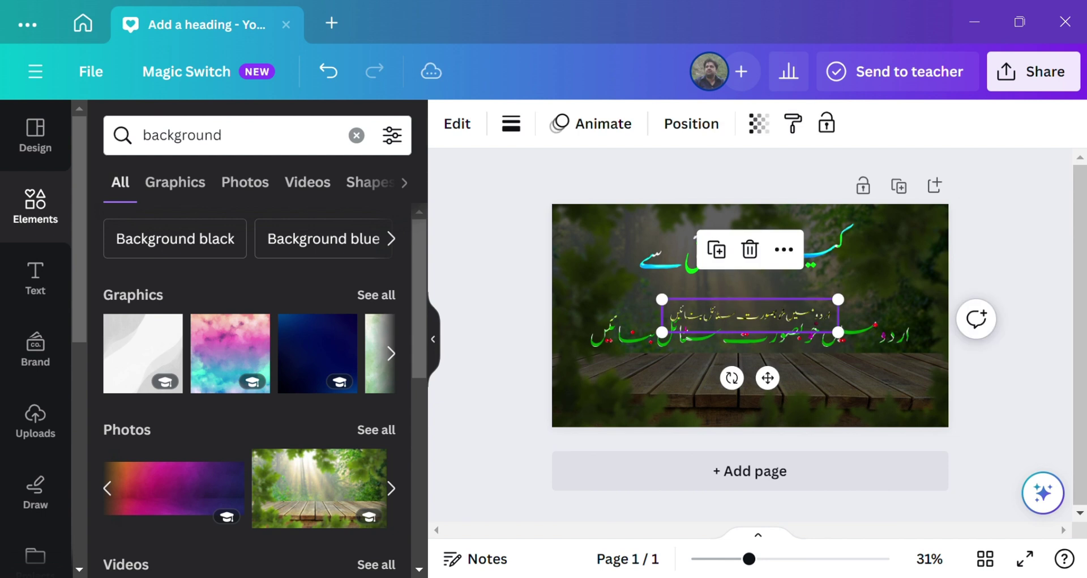
key(Delete)
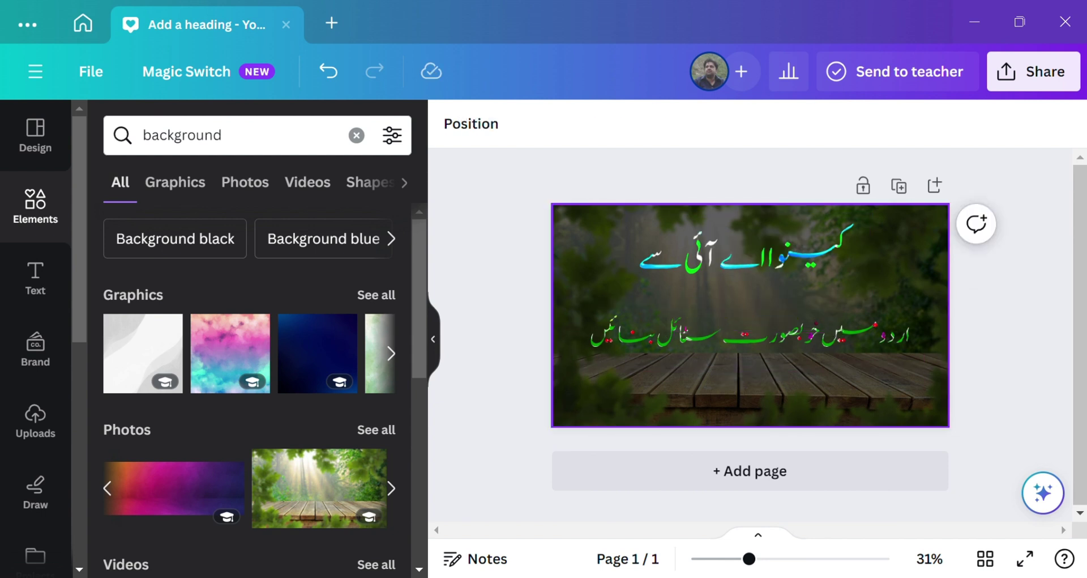
click(901, 266)
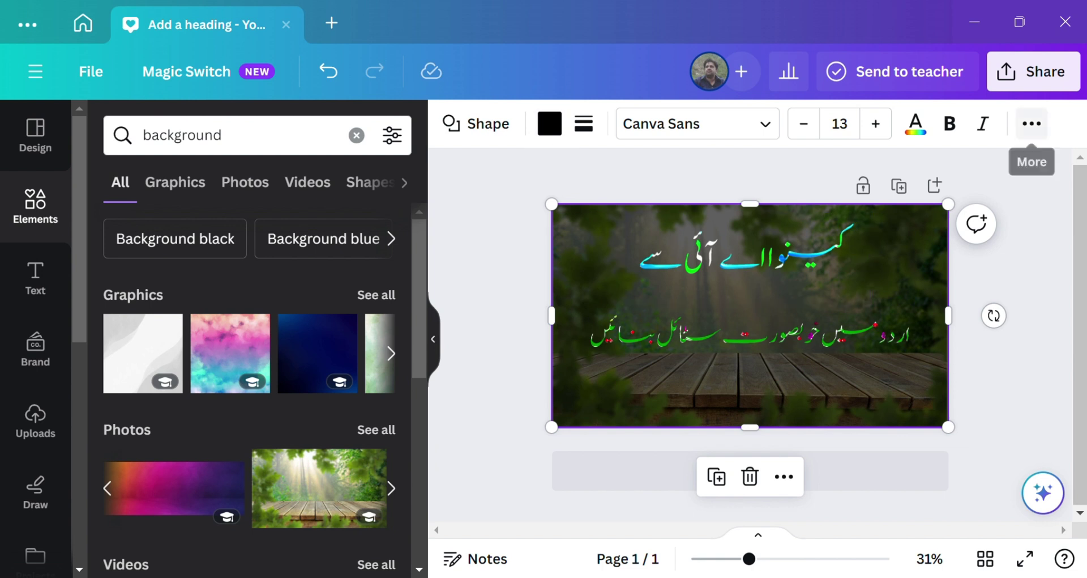
click(1031, 123)
click(937, 164)
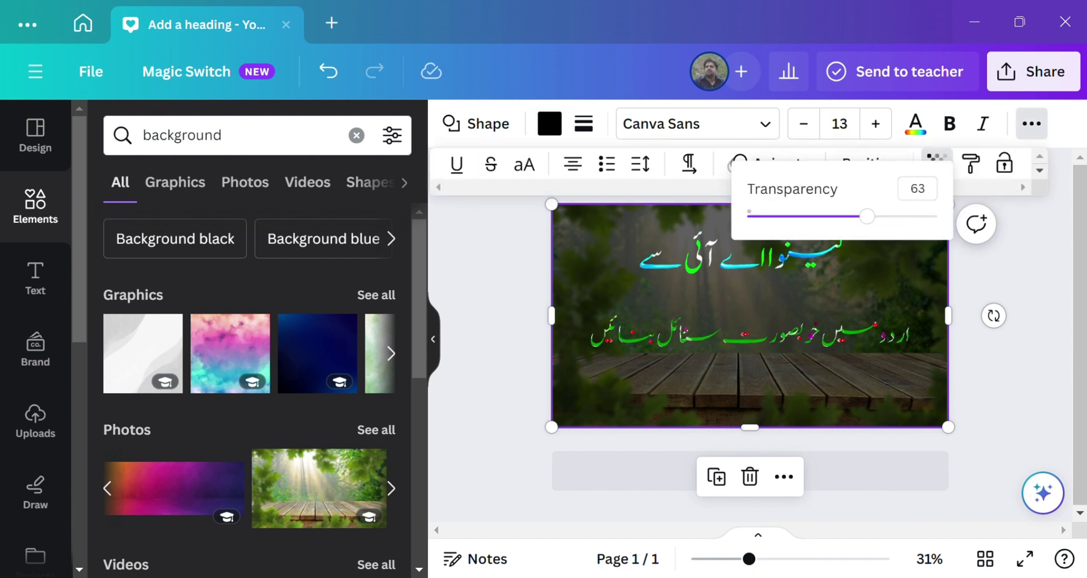
drag(867, 216, 817, 216)
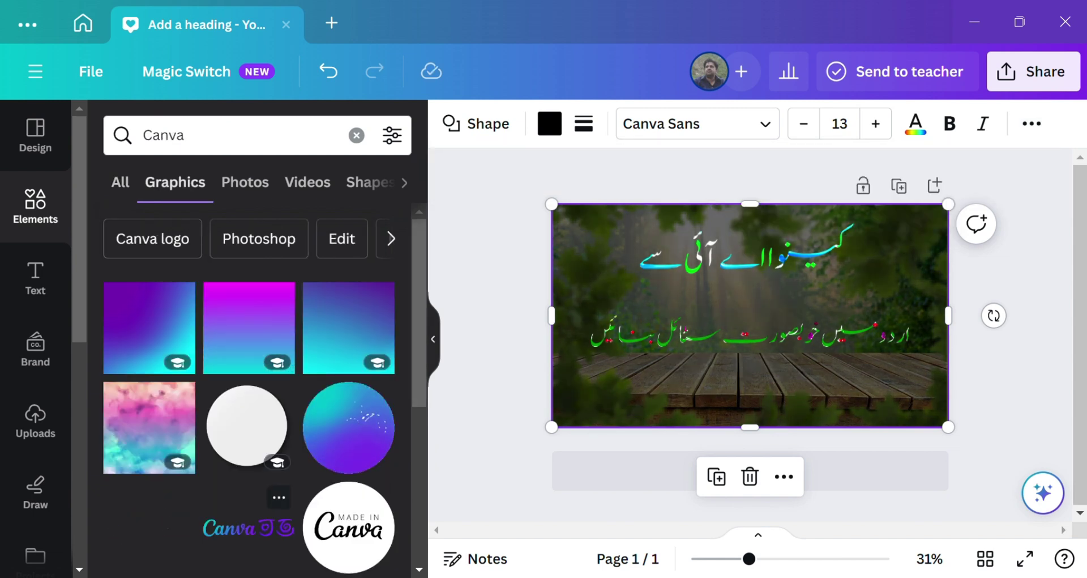
Add the teal-and-purple Canva wordmark graphic and morph it with the Pretzel example.
click(249, 527)
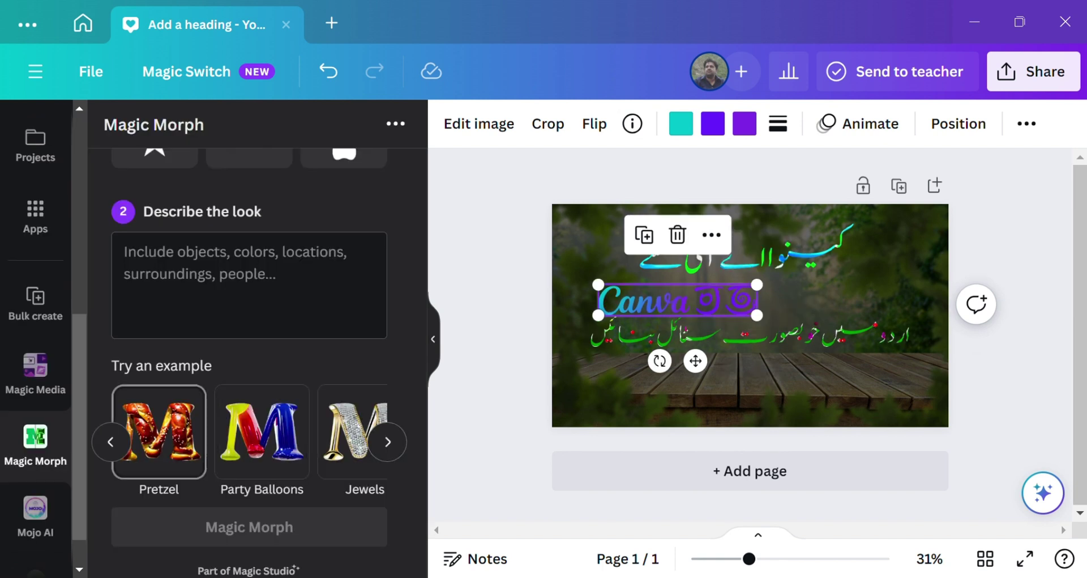
click(159, 432)
click(249, 527)
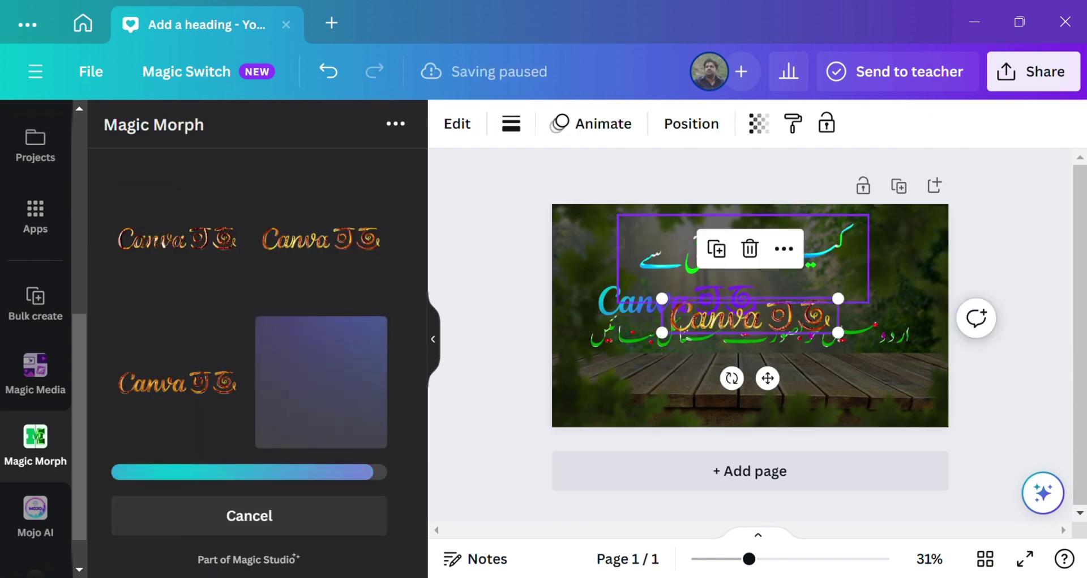
Move the morphed Canva wordmark to the page's lower-right corner and delete the original teal-and-purple one.
drag(808, 285, 860, 385)
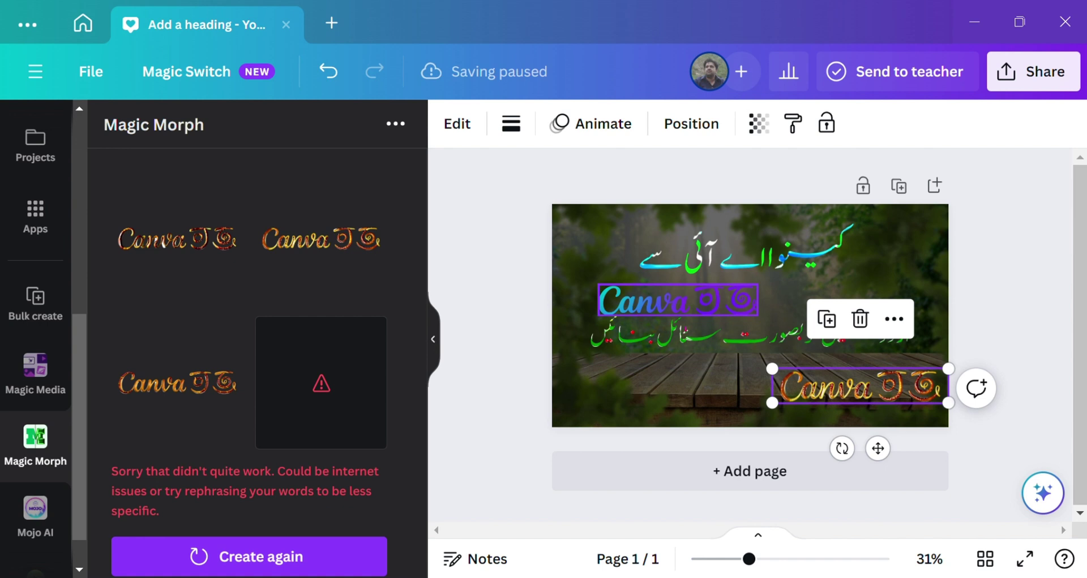
click(678, 296)
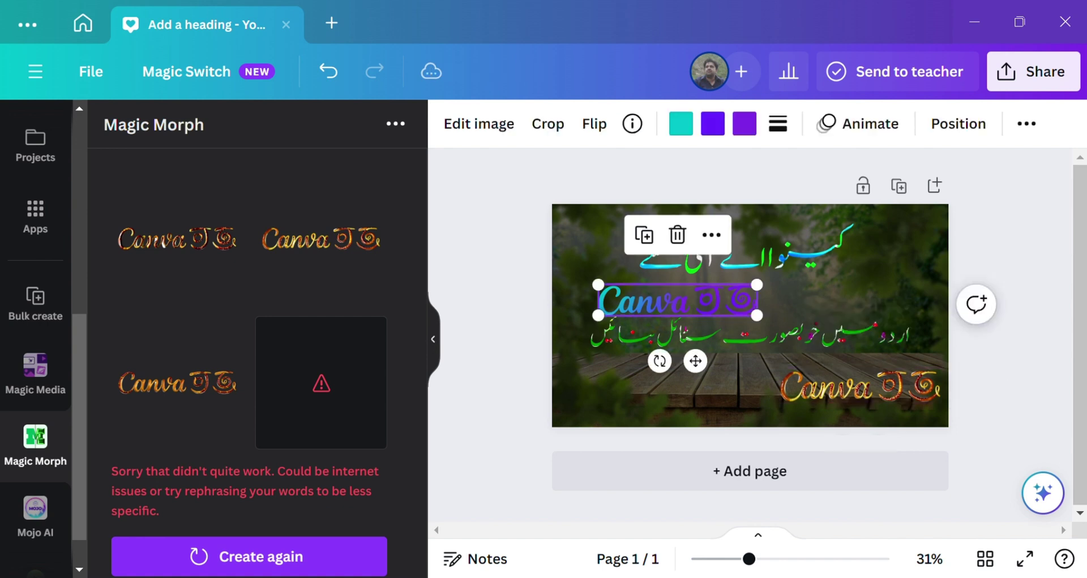
key(Delete)
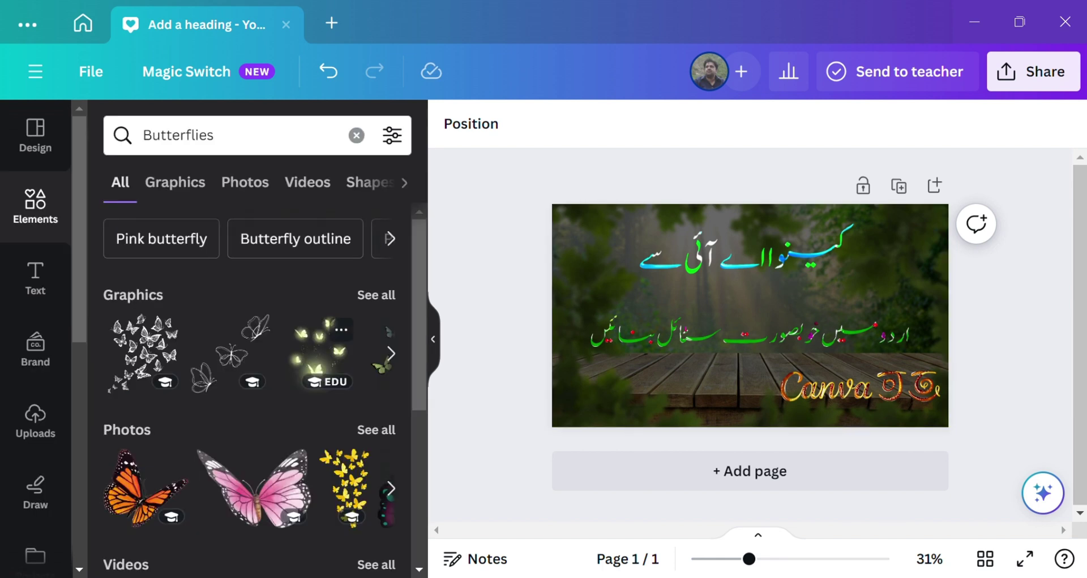
Add the glowing yellow butterflies graphic from the "Butterflies" search and stretch it to cover the whole page.
click(175, 182)
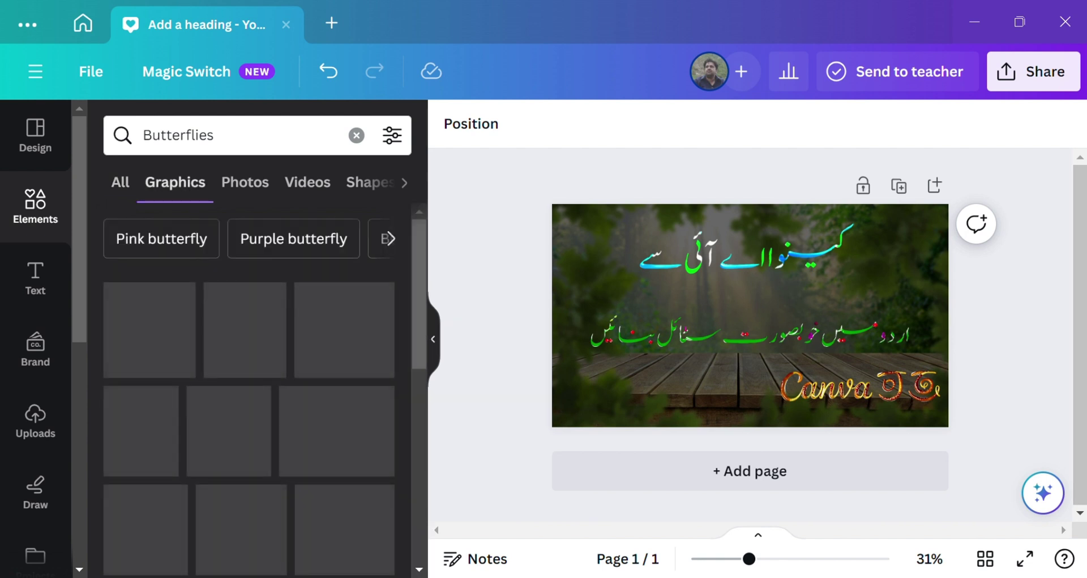
mouse_move(348, 326)
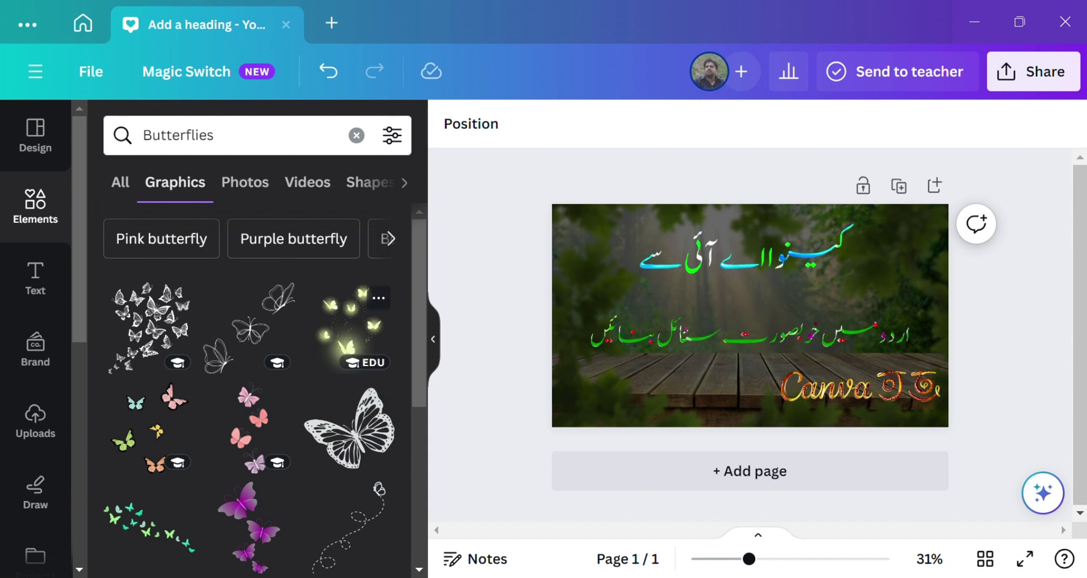
click(348, 326)
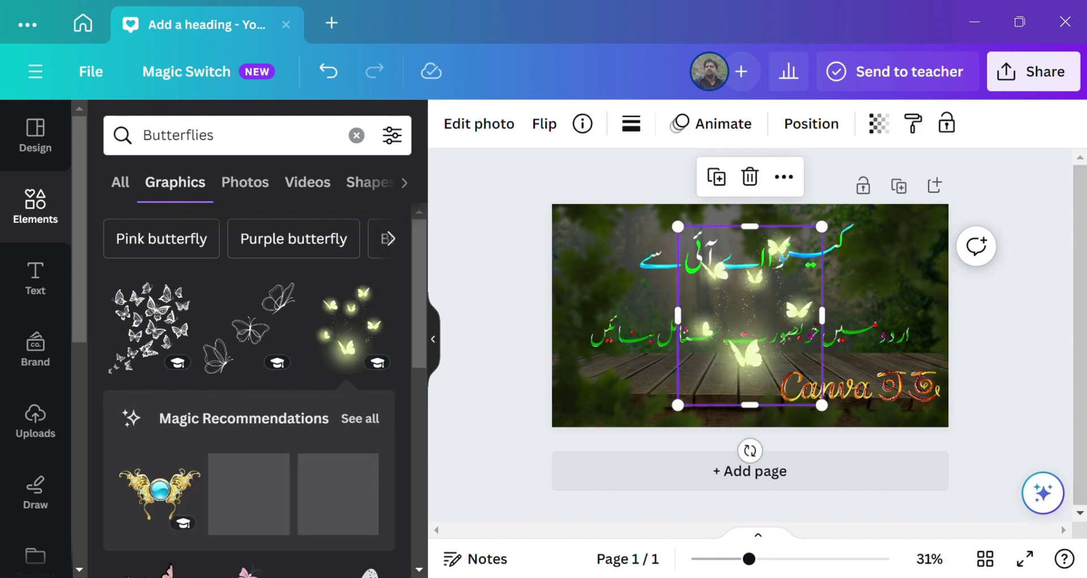
drag(677, 314, 551, 314)
drag(822, 314, 949, 315)
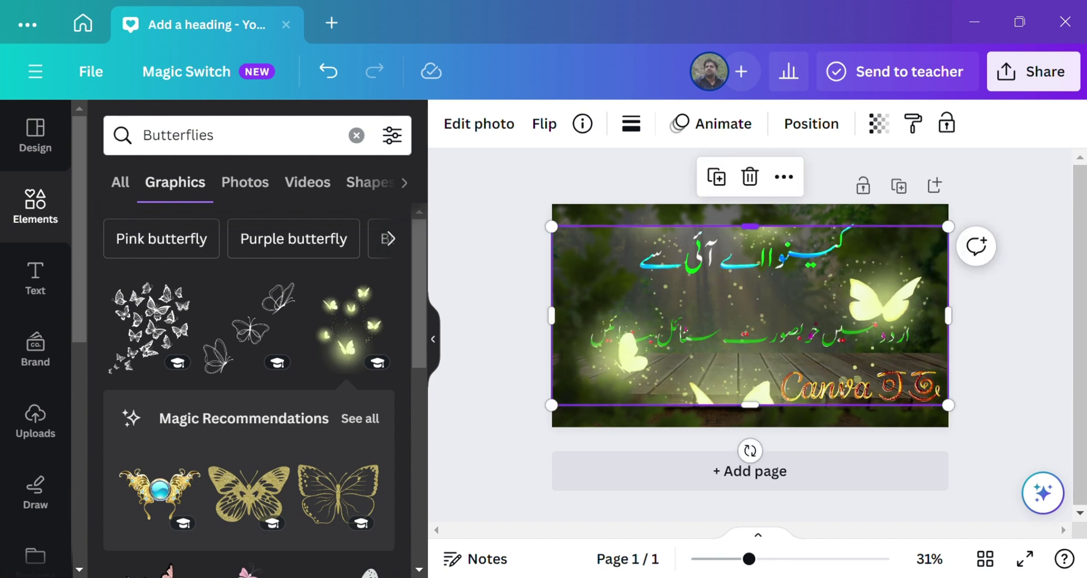
drag(750, 226, 750, 204)
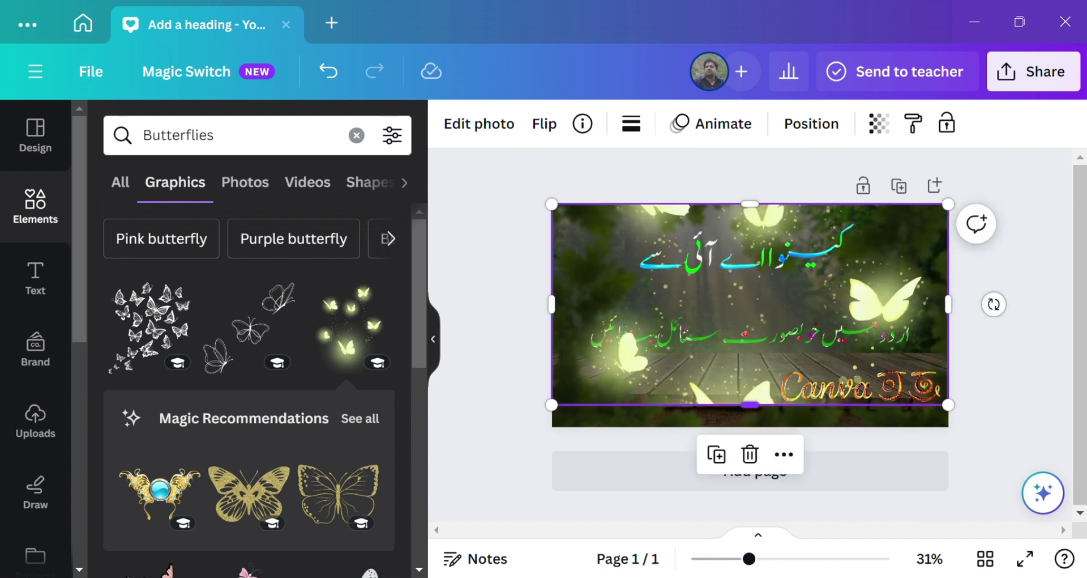
drag(750, 404, 751, 426)
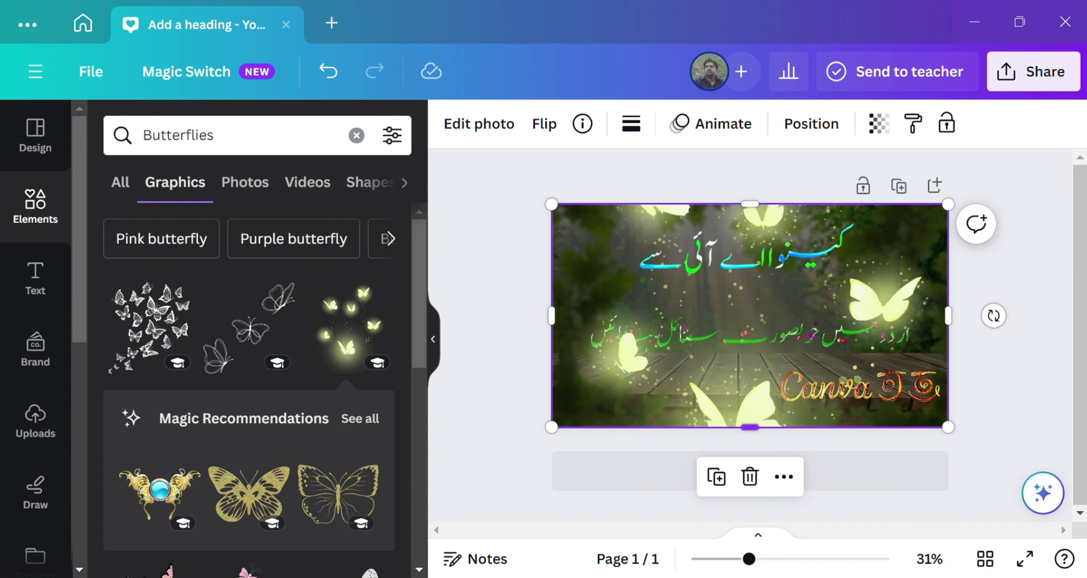
Try sending the butterflies graphic to the back of the layers, and undo it.
right_click(690, 352)
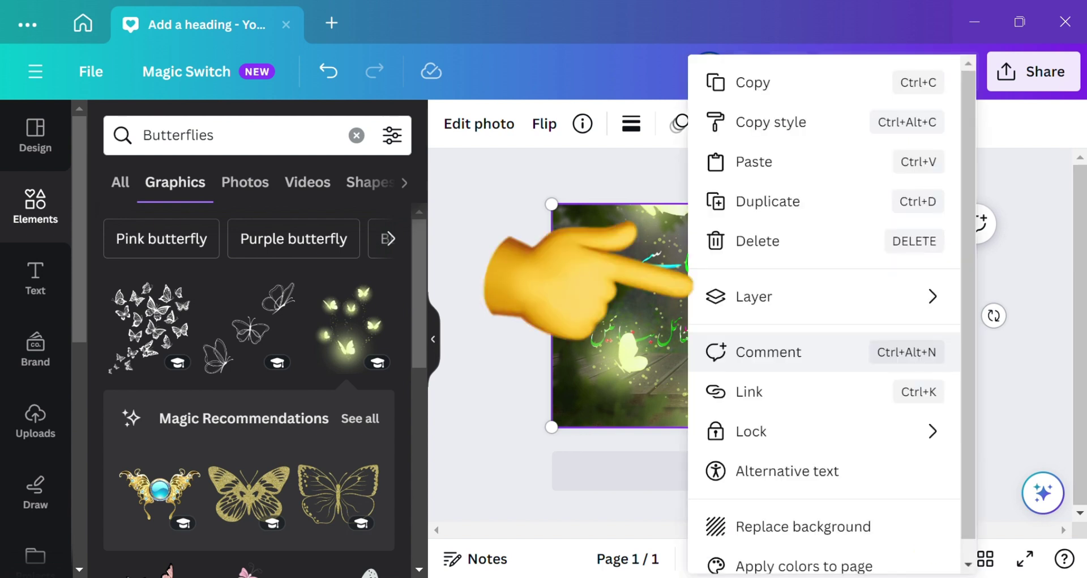
mouse_move(690, 284)
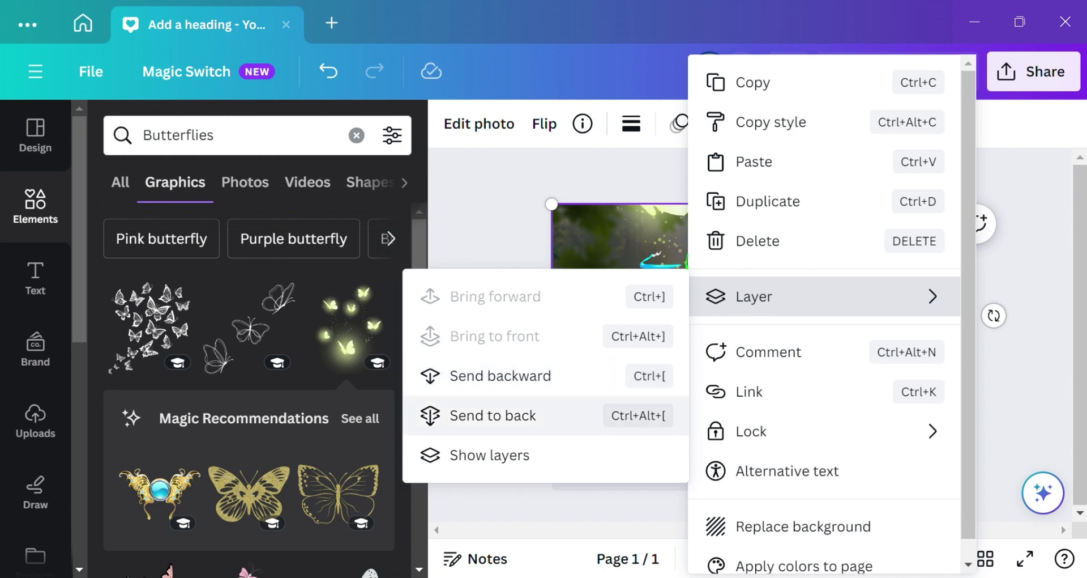
click(492, 415)
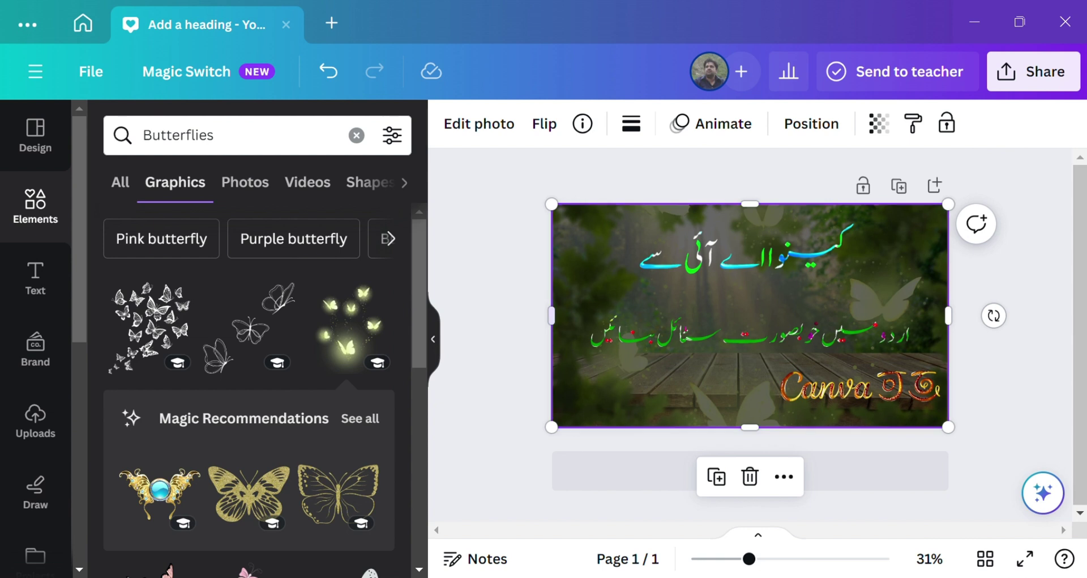
click(329, 71)
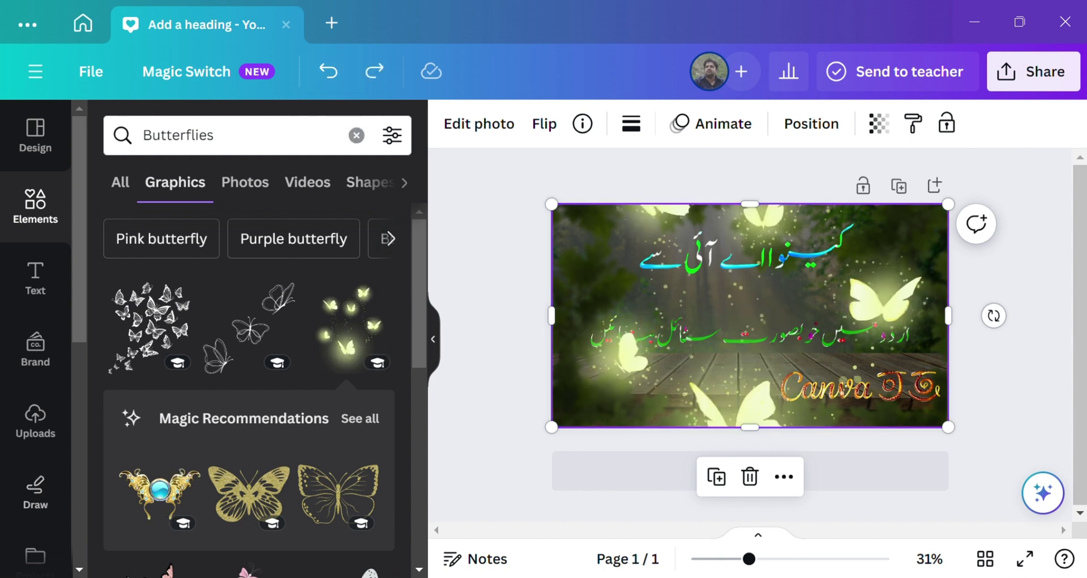
Make the page-covering butterflies graphic more transparent so that it fades into the background.
scroll(35, 492, down, 5)
click(35, 439)
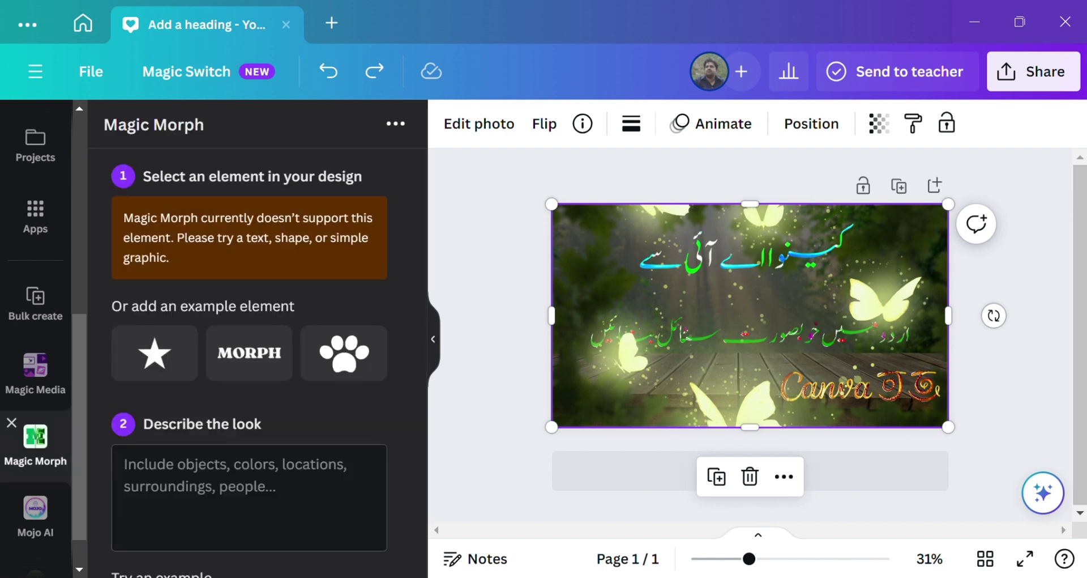
click(878, 124)
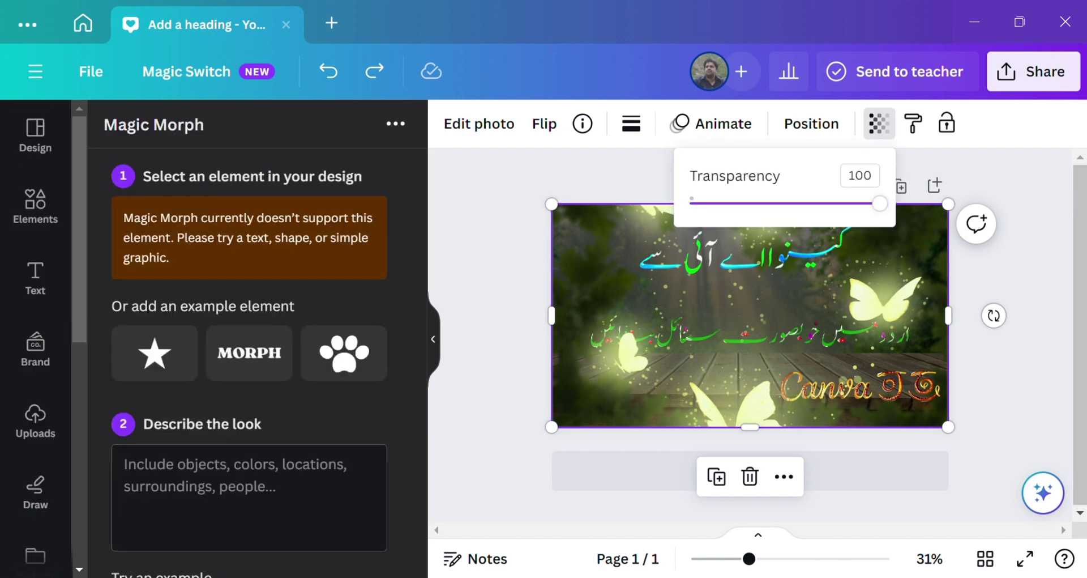
drag(880, 204, 788, 204)
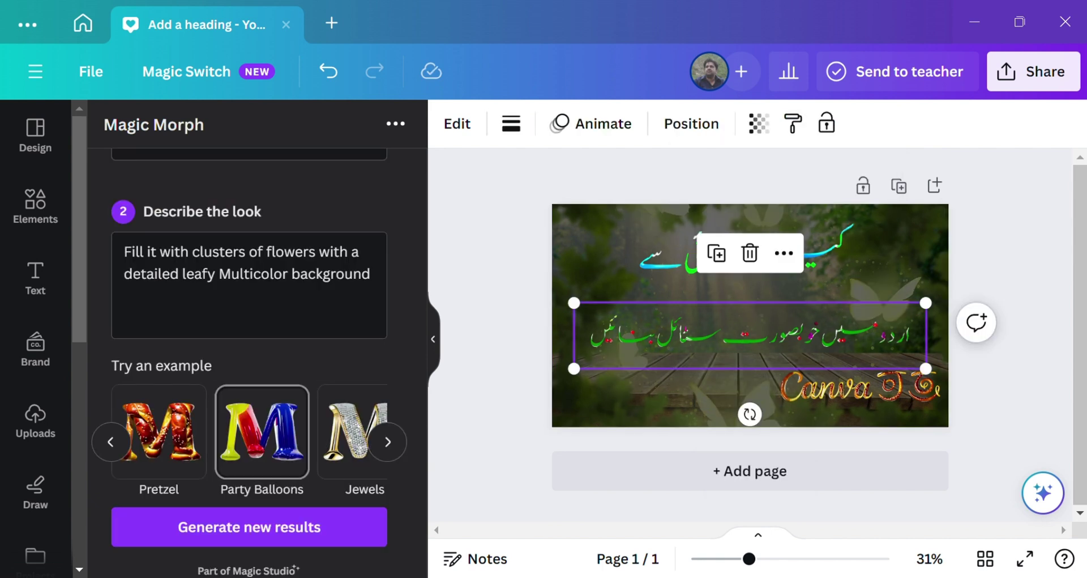
Morph the lower heading with the Party Balloons example, add a multicoloured result and enlarge it to nearly the page's width.
click(262, 432)
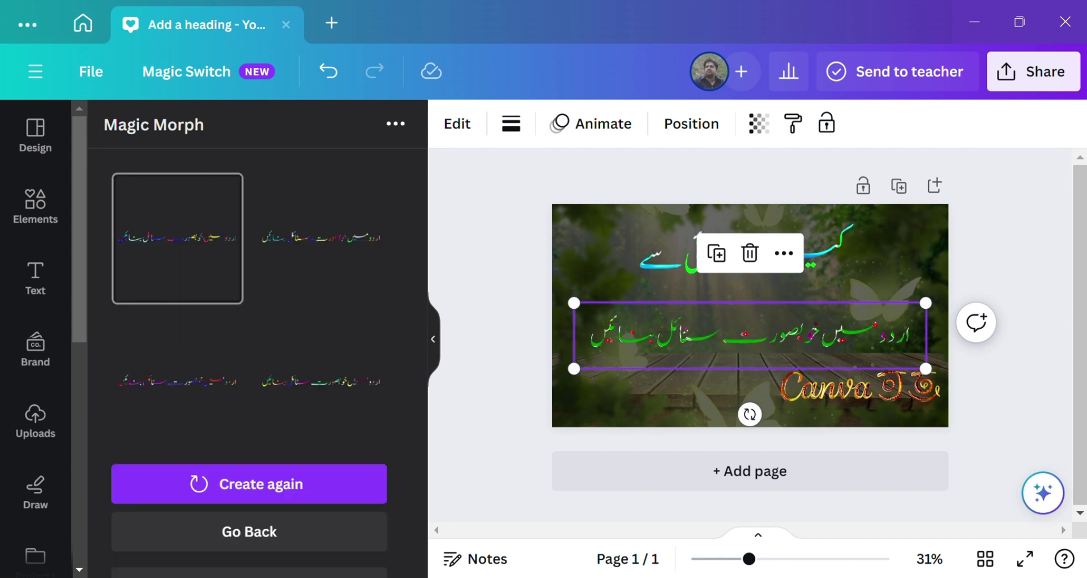
click(321, 238)
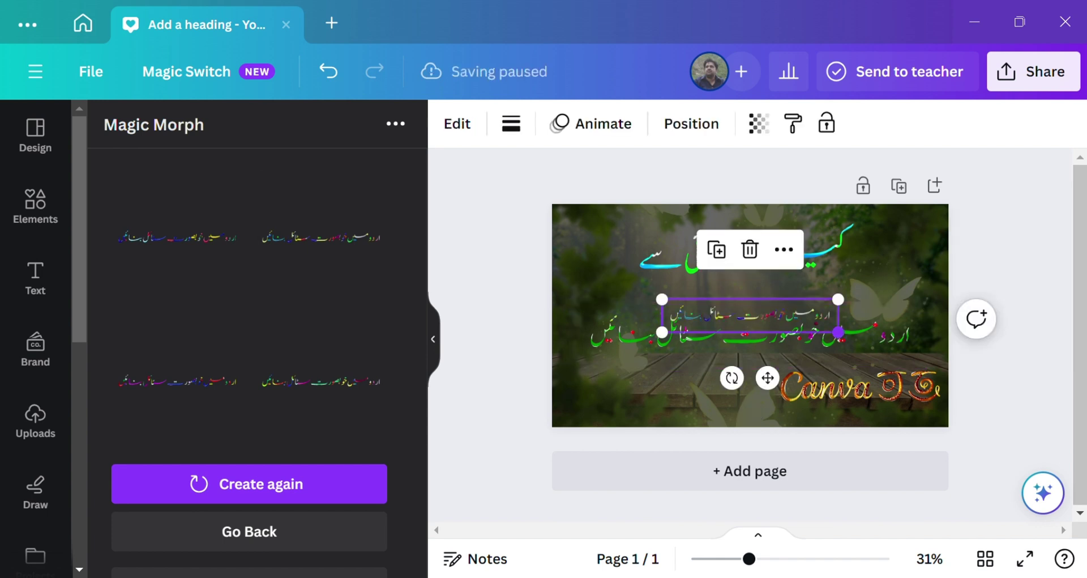
drag(838, 332, 938, 351)
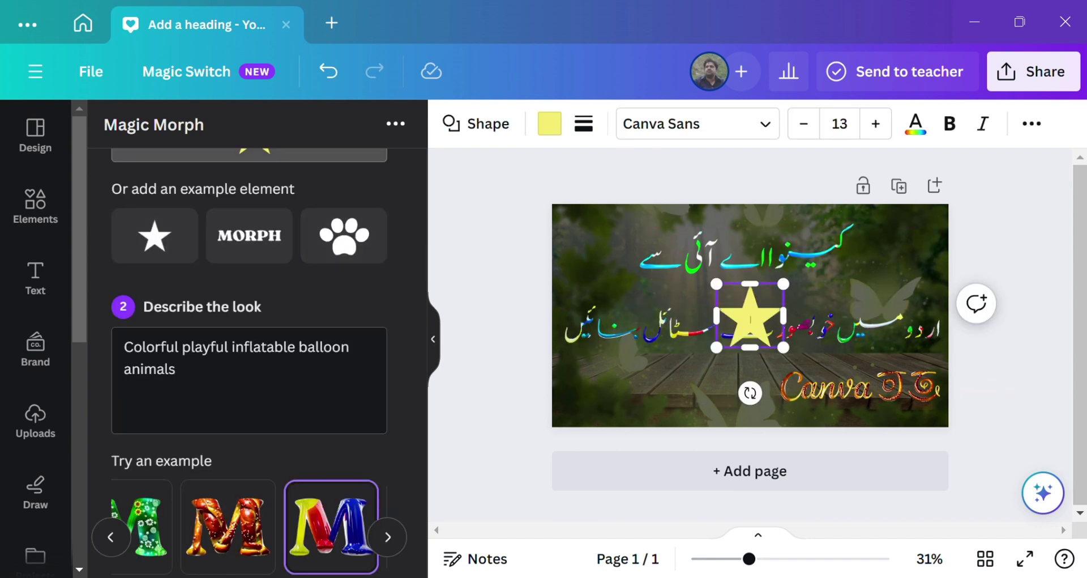
Move the yellow star to the page's upper-left corner and generate Magic Morph results for the MORPH text with the Wood example.
drag(750, 319, 593, 250)
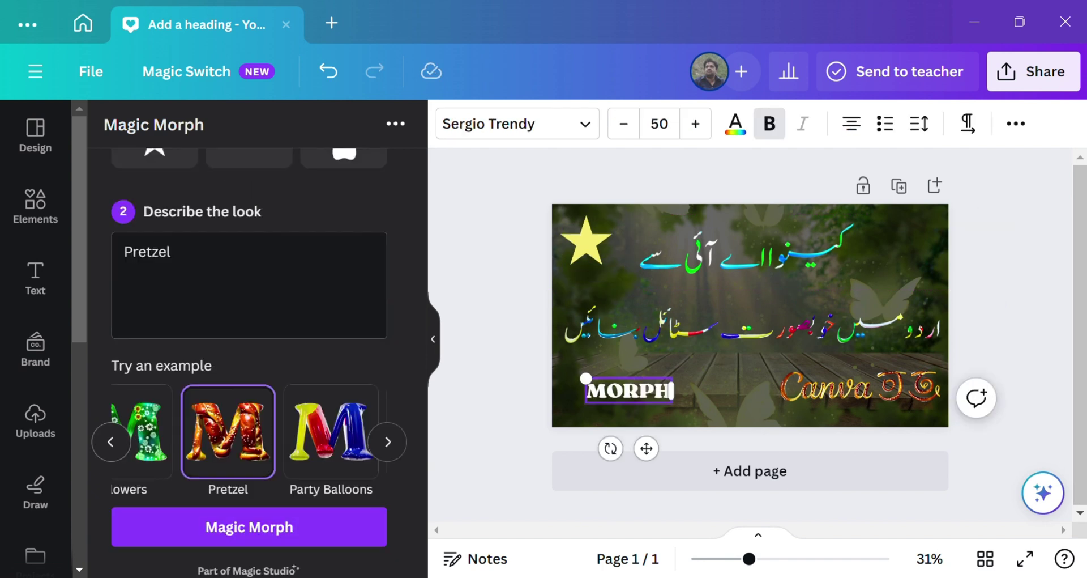
click(111, 442)
click(261, 430)
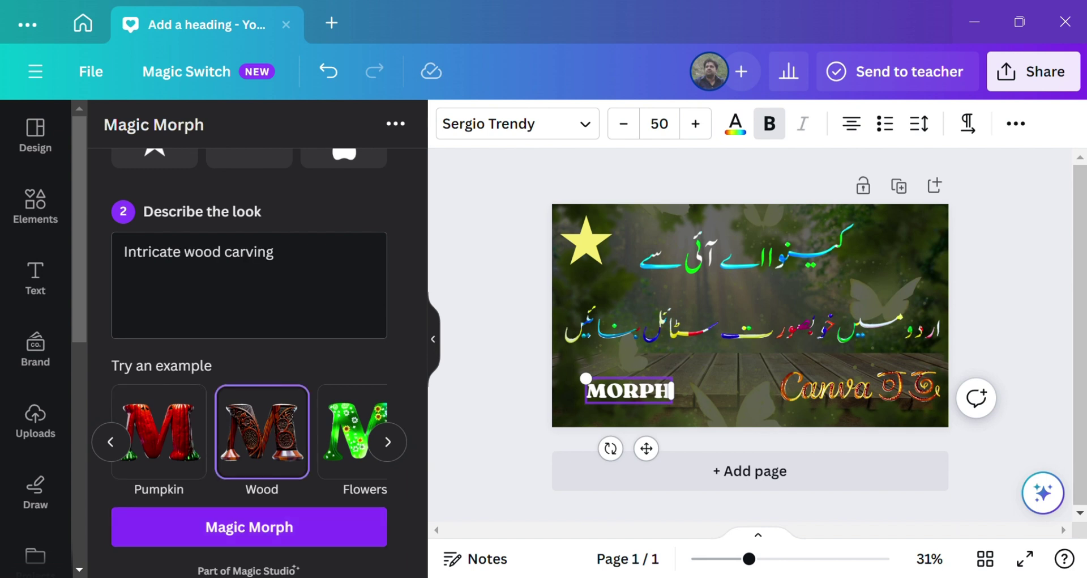
click(249, 526)
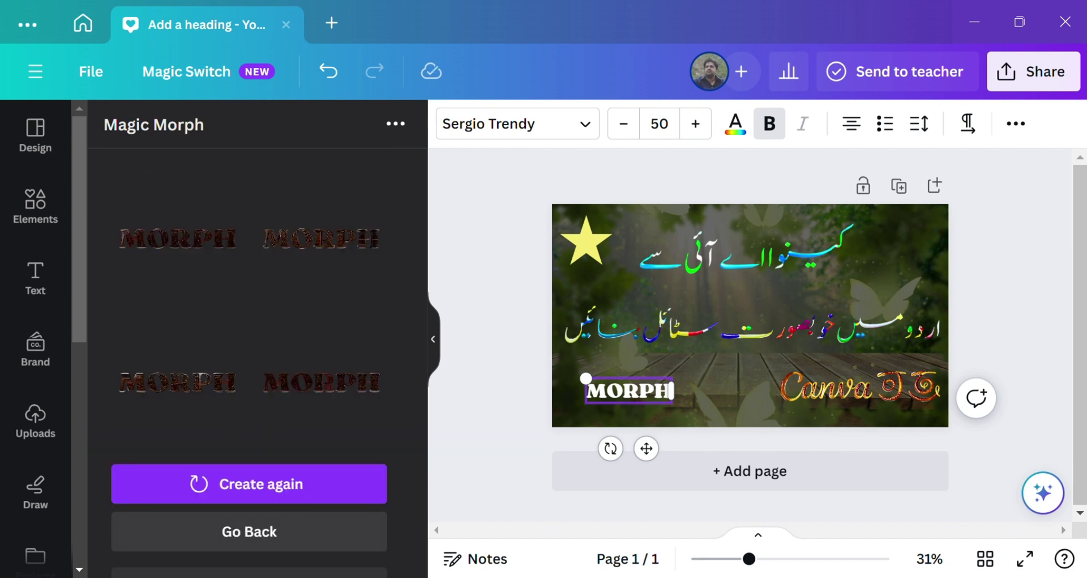
Morph the MORPH text and the yellow star with the Balloons example, placing the red-and-yellow MORPH result in the page's lower-left corner.
click(249, 531)
click(249, 526)
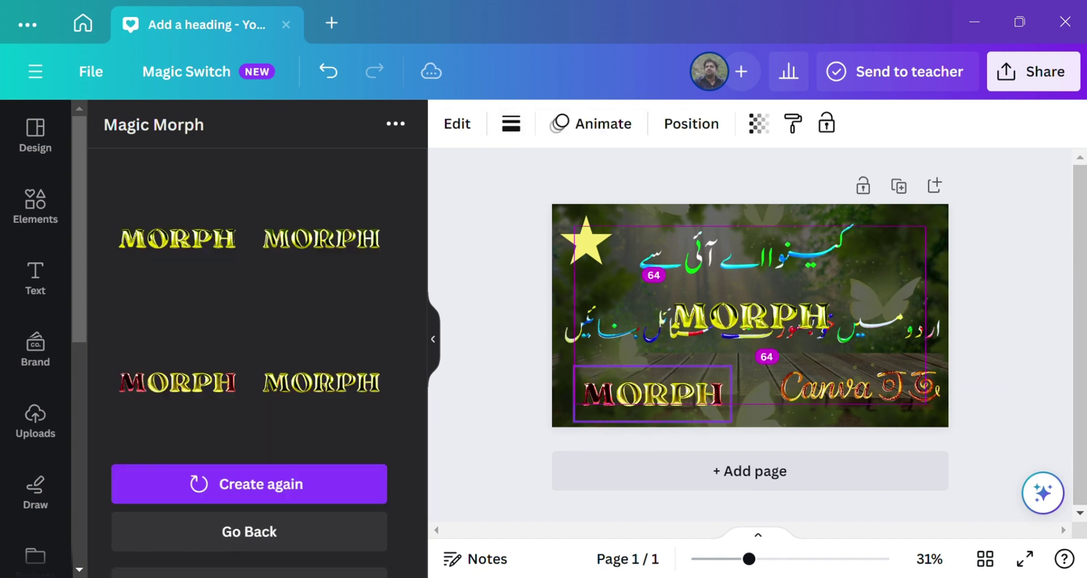
drag(655, 392, 652, 395)
click(764, 316)
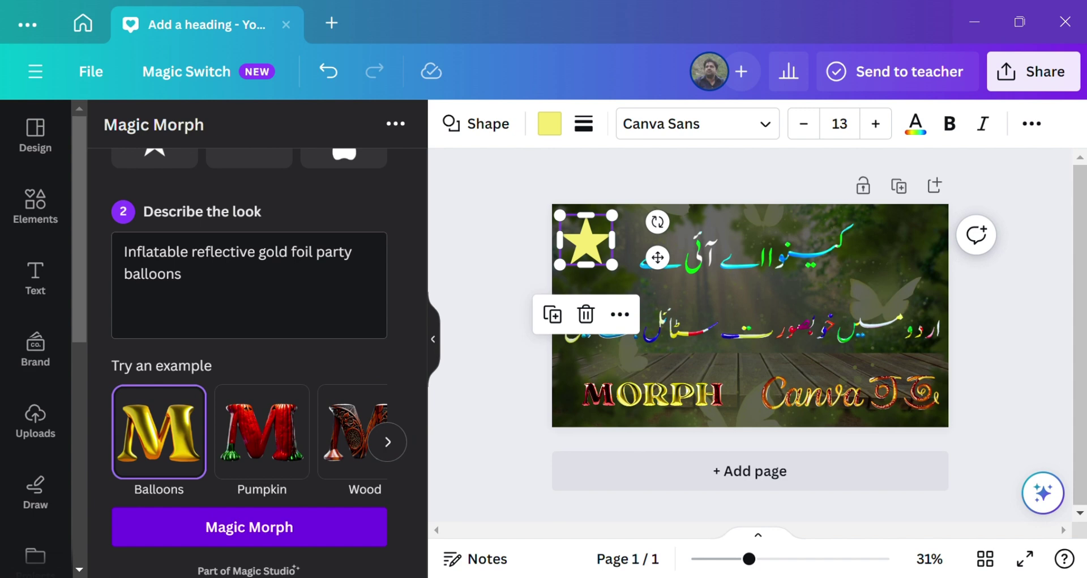
click(249, 526)
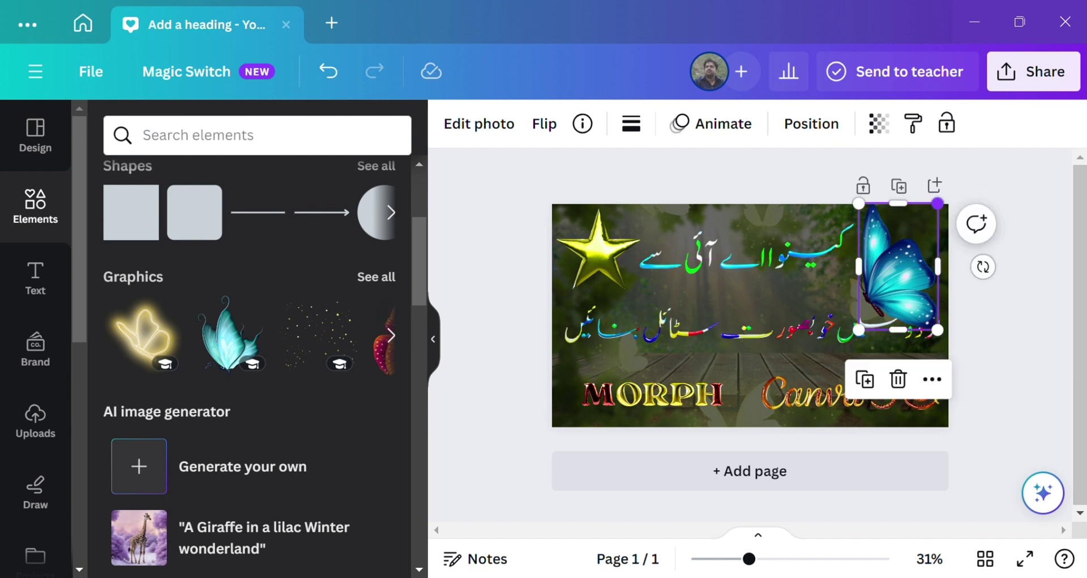
Try a blue butterfly graphic, shrunk slightly, in the page's upper-right corner.
drag(938, 203, 932, 215)
drag(896, 272, 905, 261)
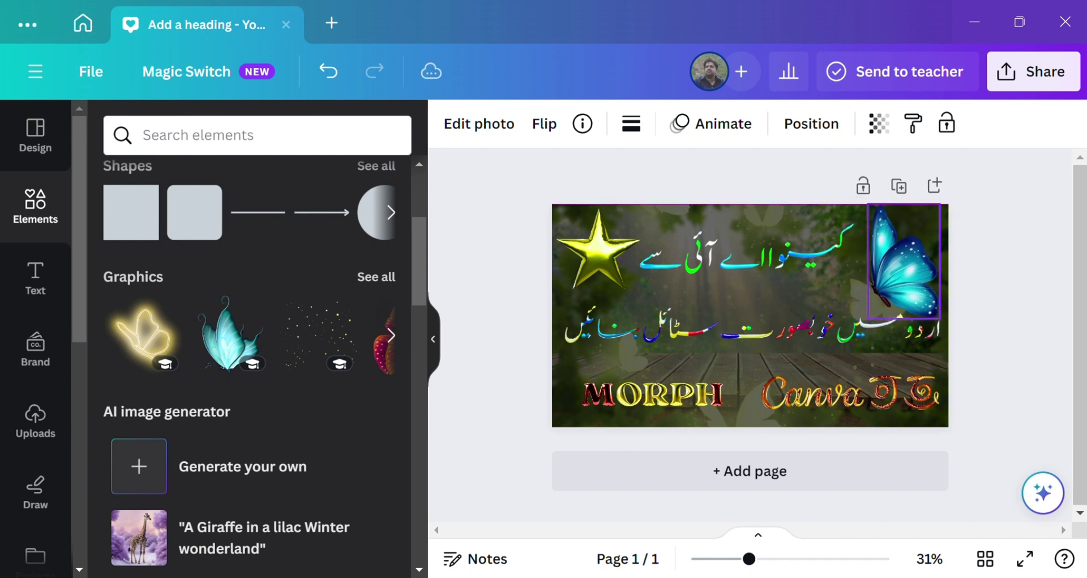
drag(868, 318, 868, 318)
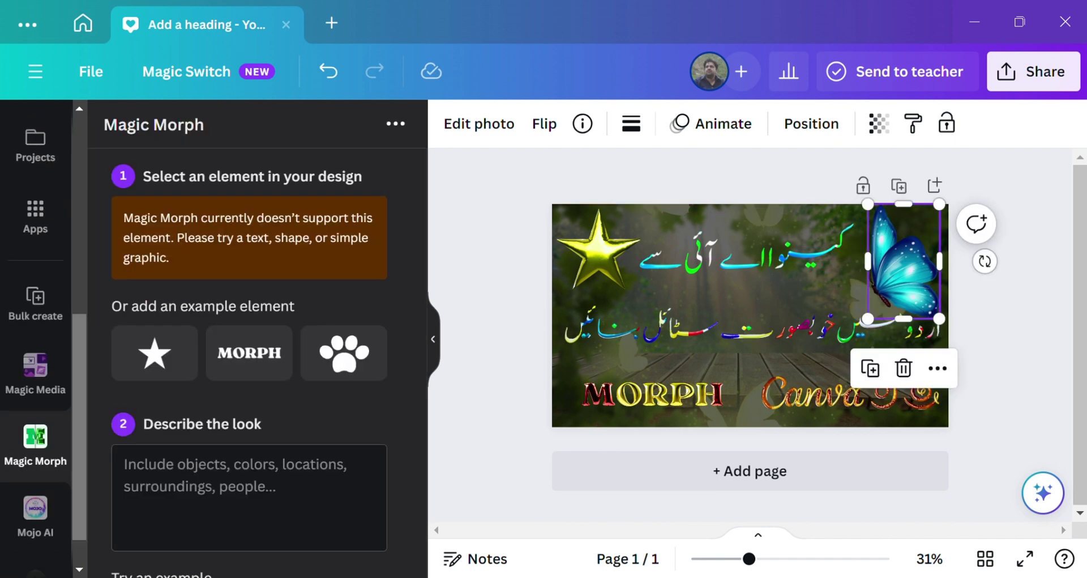
Add the round Canva logo graphic from the Canva logo results, shrink it and place it in the page's upper-right corner.
drag(79, 427, 79, 229)
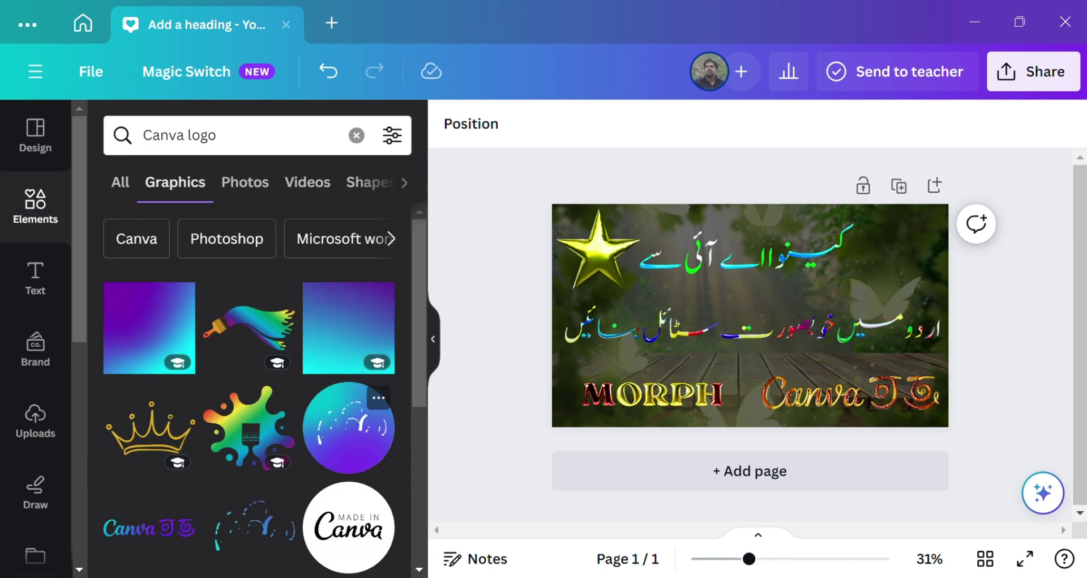
click(348, 427)
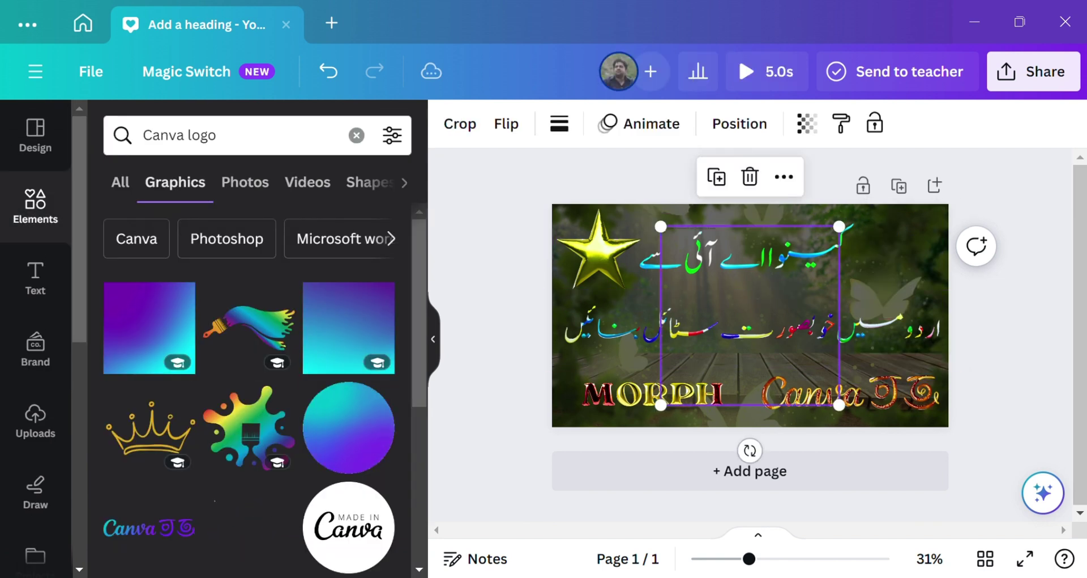
drag(839, 404, 751, 316)
drag(706, 272, 895, 259)
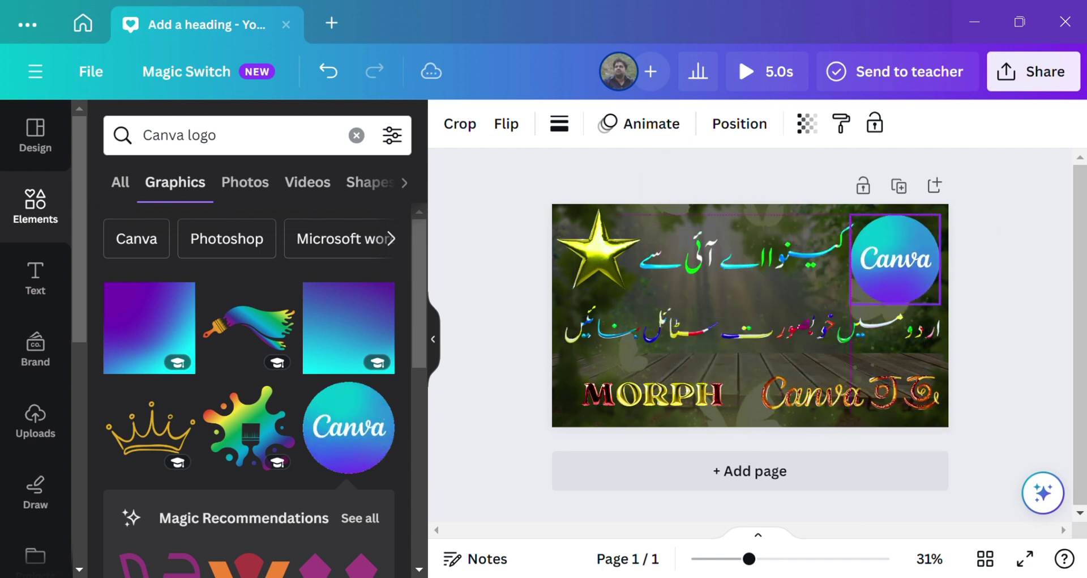
drag(940, 304, 928, 292)
drag(889, 255, 906, 256)
Review the design's layer order and bring the dark overlay rectangle one layer forward.
click(470, 123)
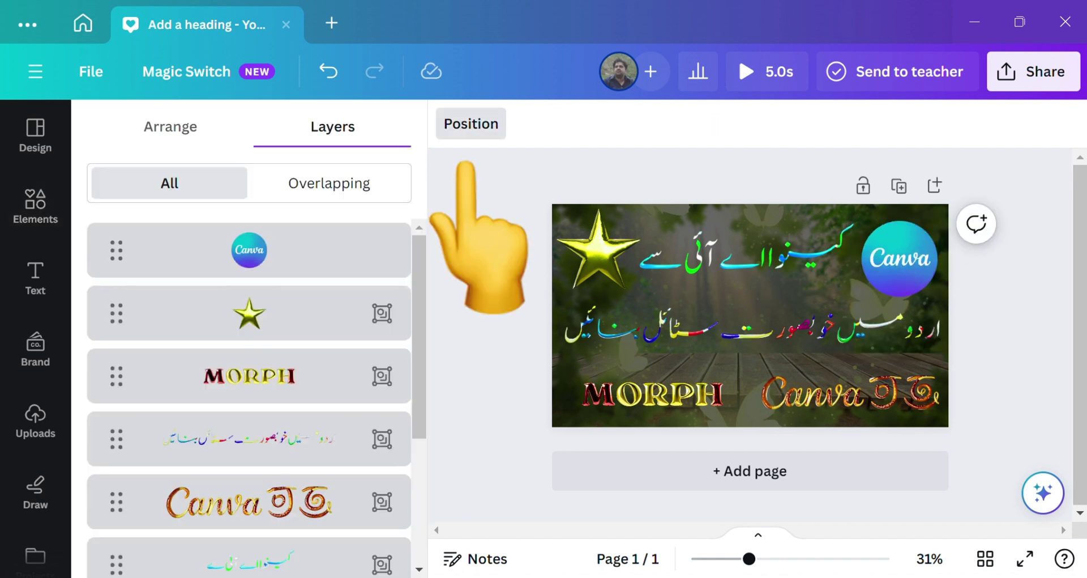
scroll(249, 396, down, 4)
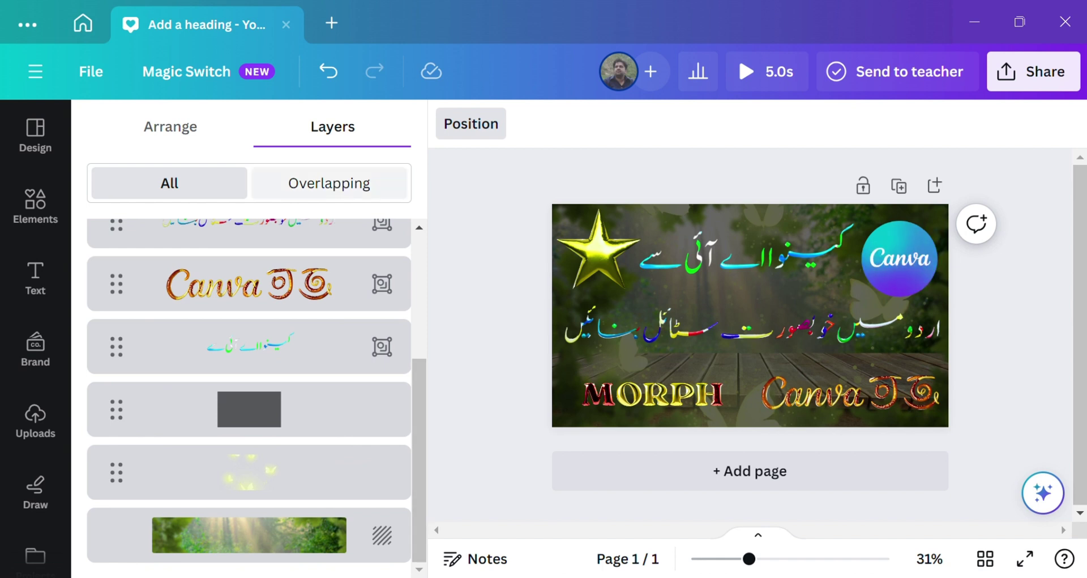
click(329, 183)
click(169, 183)
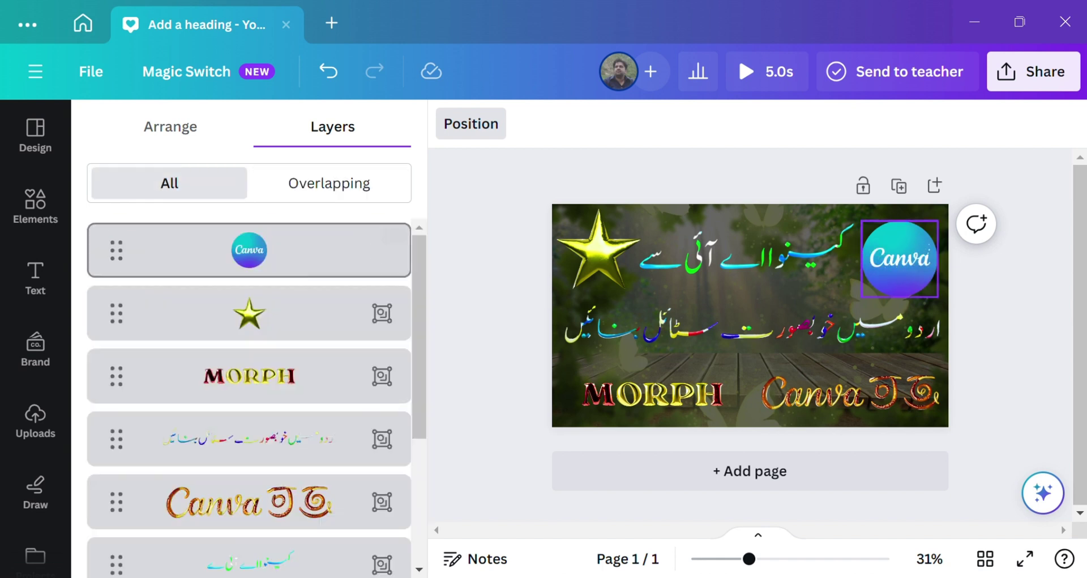
drag(419, 334, 419, 458)
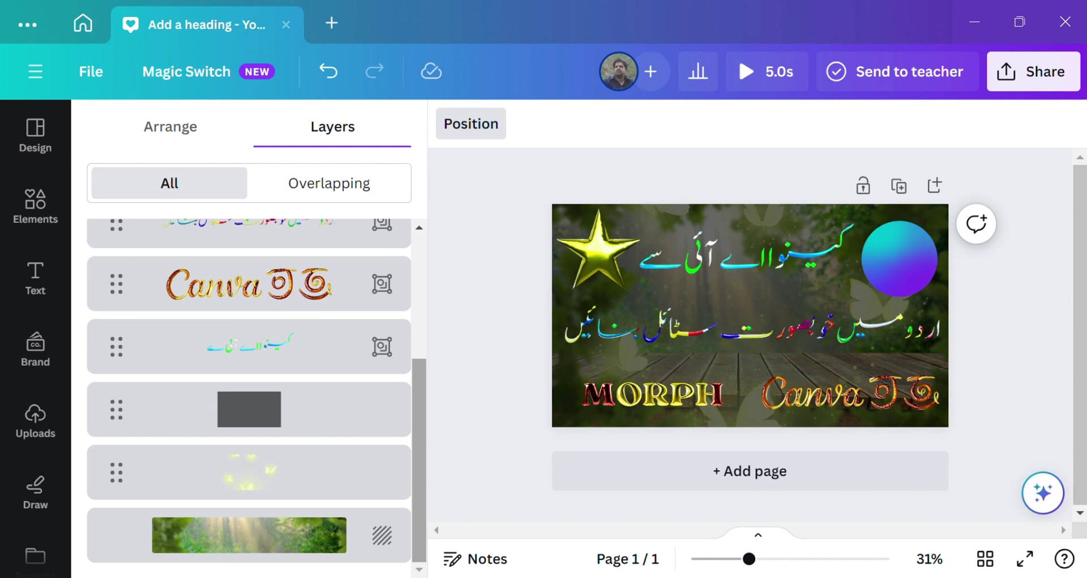
click(249, 472)
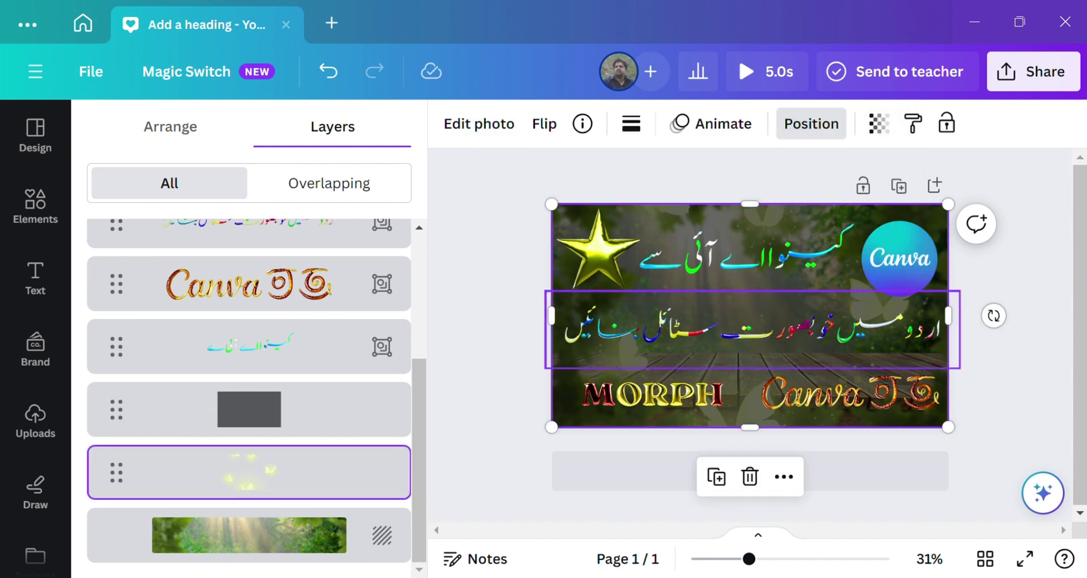
right_click(560, 410)
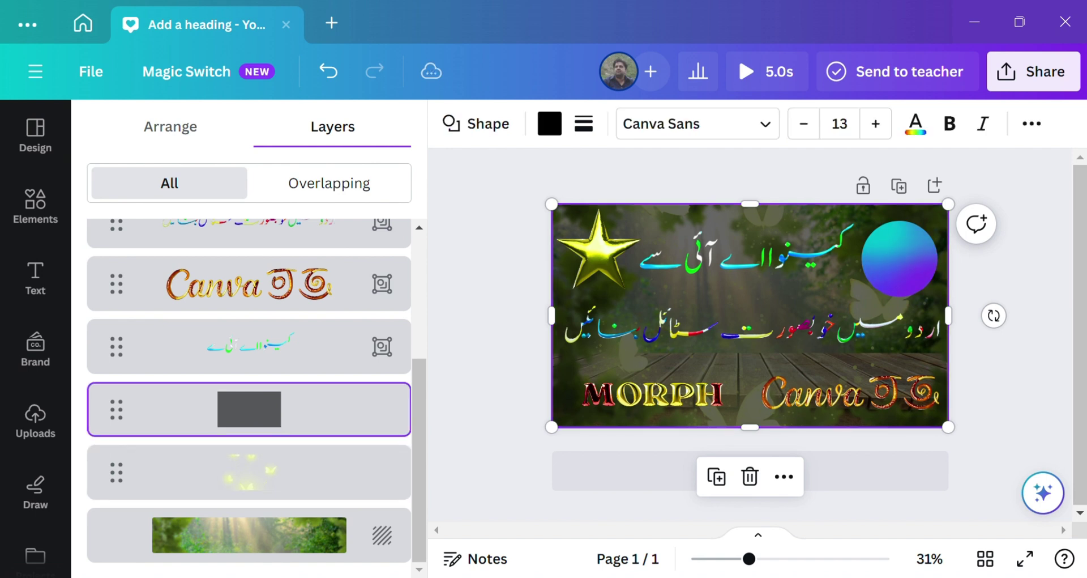
mouse_move(627, 315)
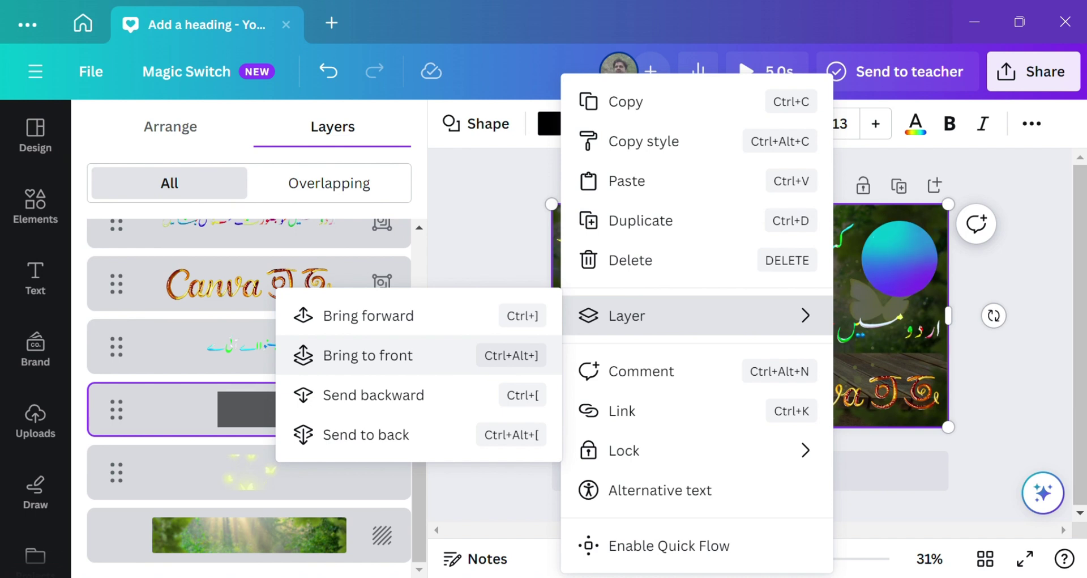
click(391, 320)
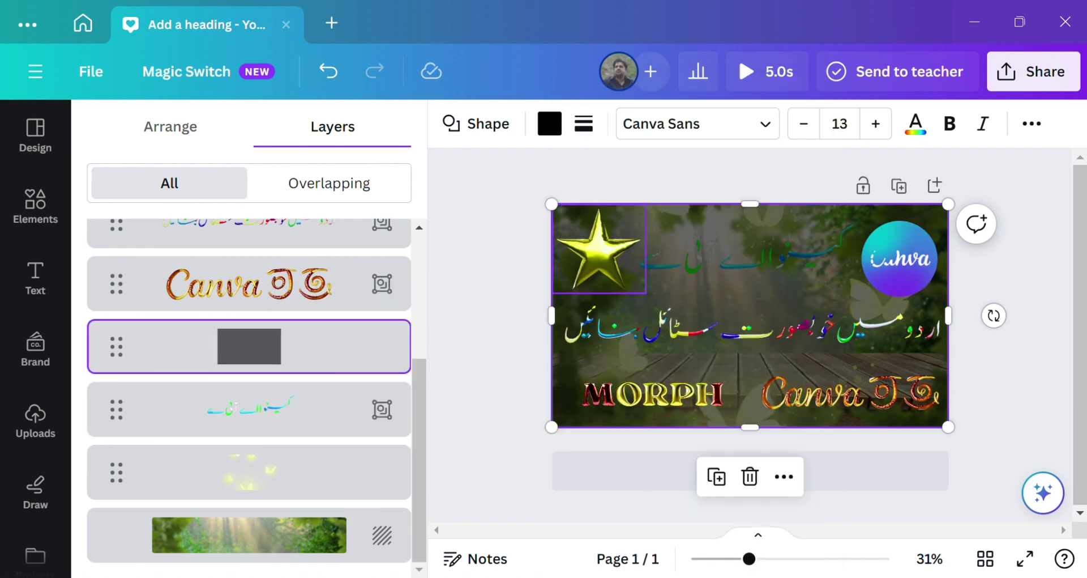
Bring the page-covering butterflies graphic to the front of the layers.
click(249, 472)
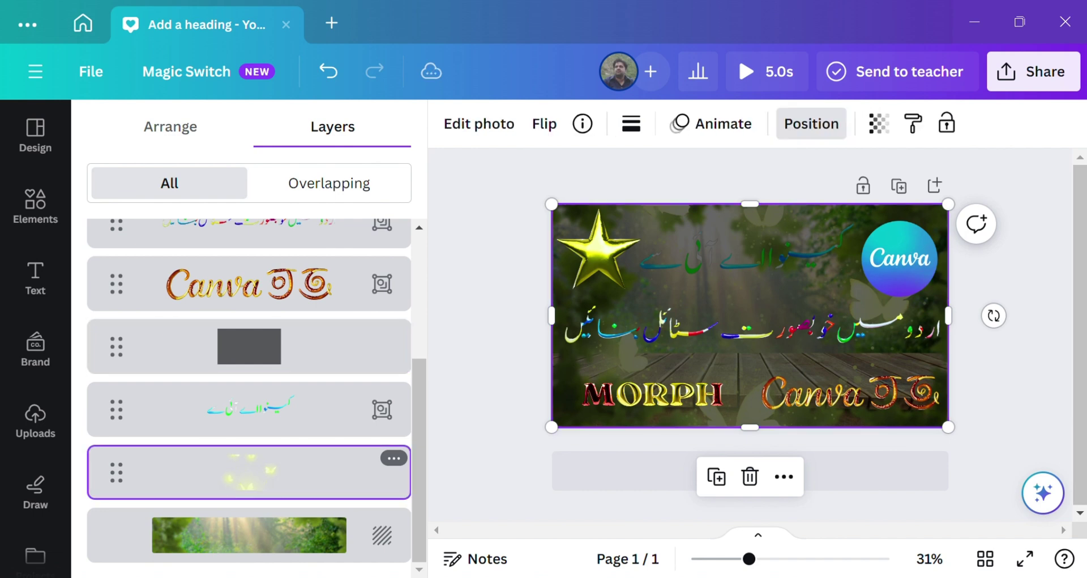
click(394, 458)
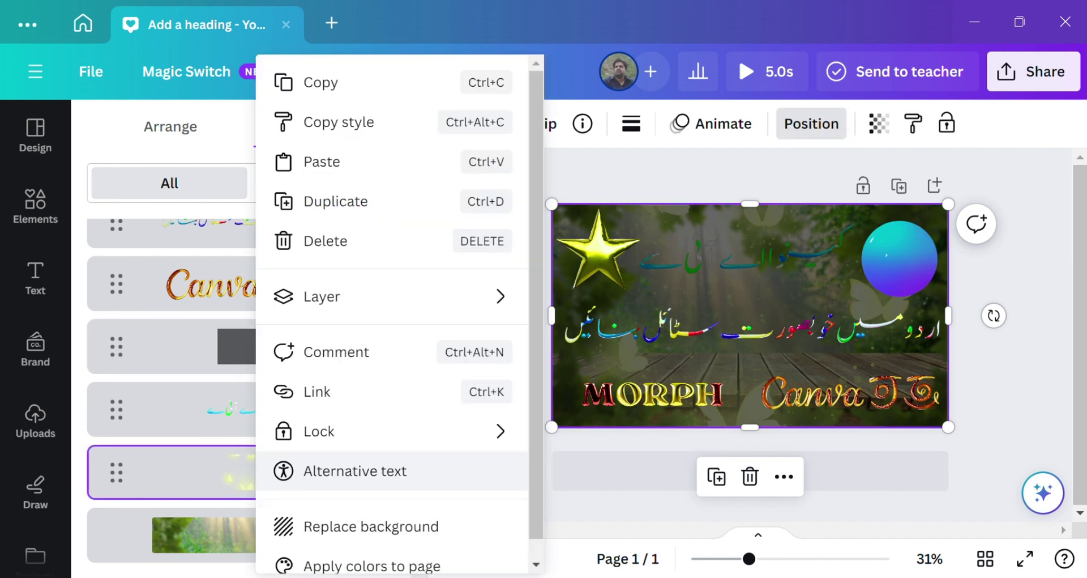
mouse_move(390, 296)
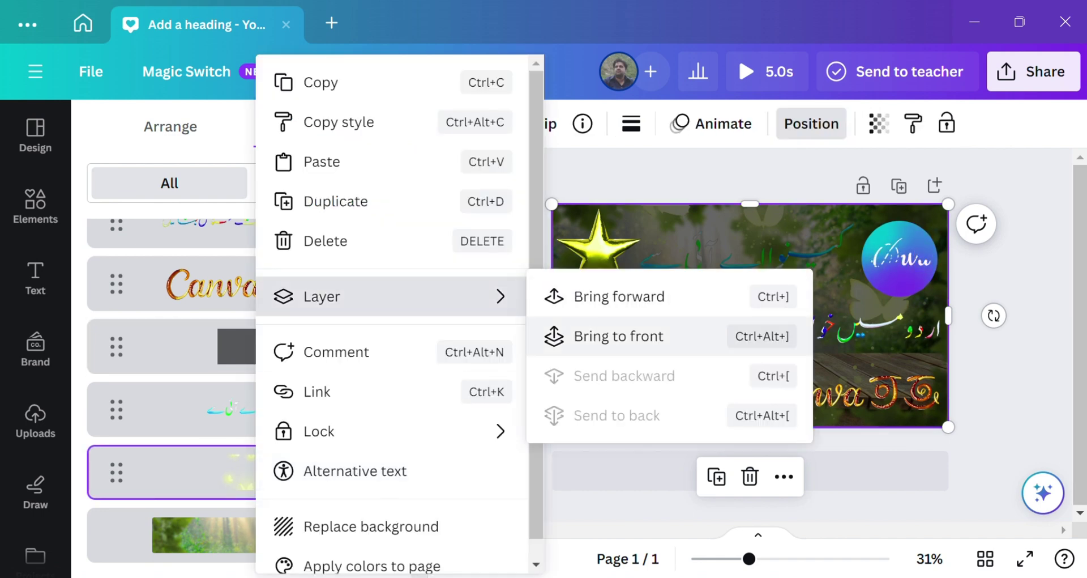
click(618, 336)
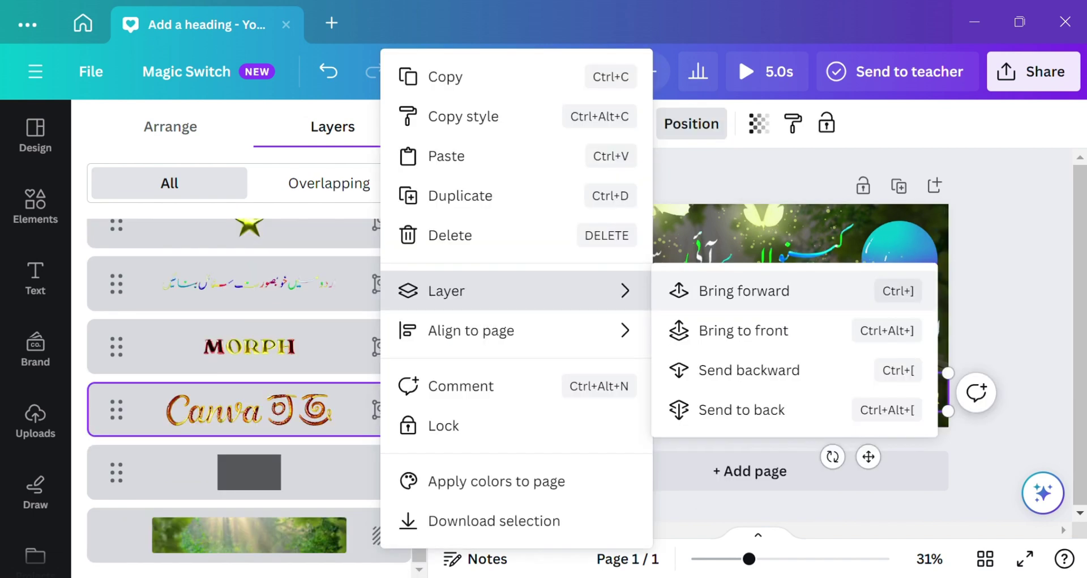
Bring the Canva wordmark and the morphed MORPH text to the front, above the butterflies graphic, and close the layer list.
key(ctrl+alt+bracketright)
click(250, 376)
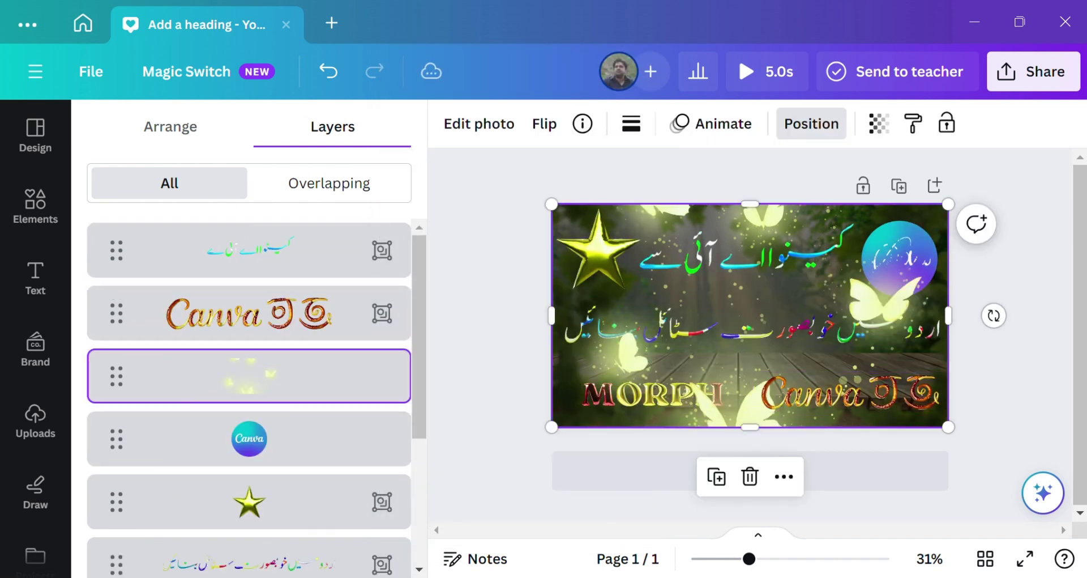
scroll(249, 397, down, 4)
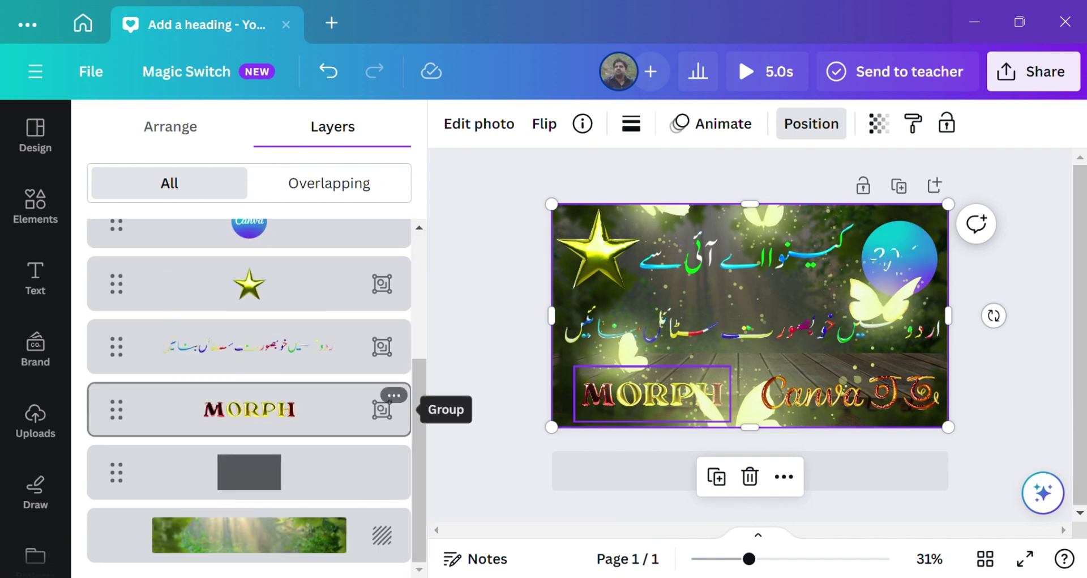
click(391, 394)
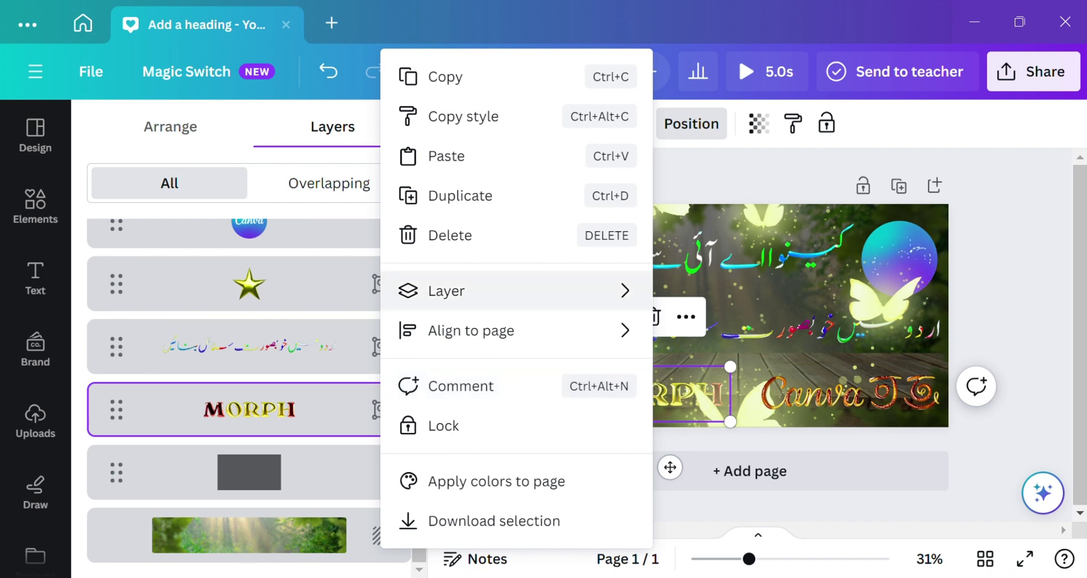
mouse_move(509, 290)
click(744, 330)
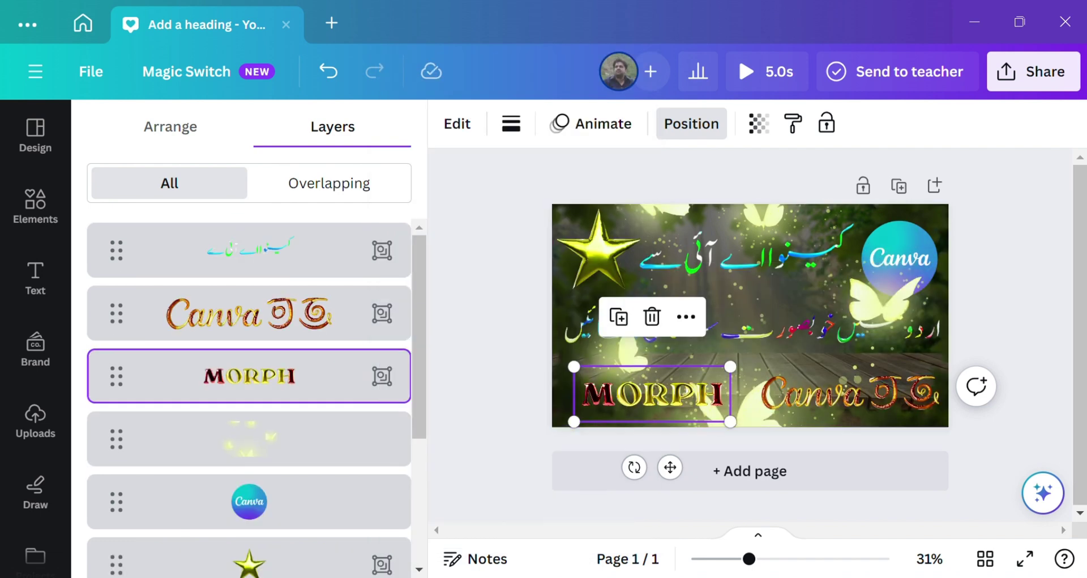
click(691, 124)
click(496, 226)
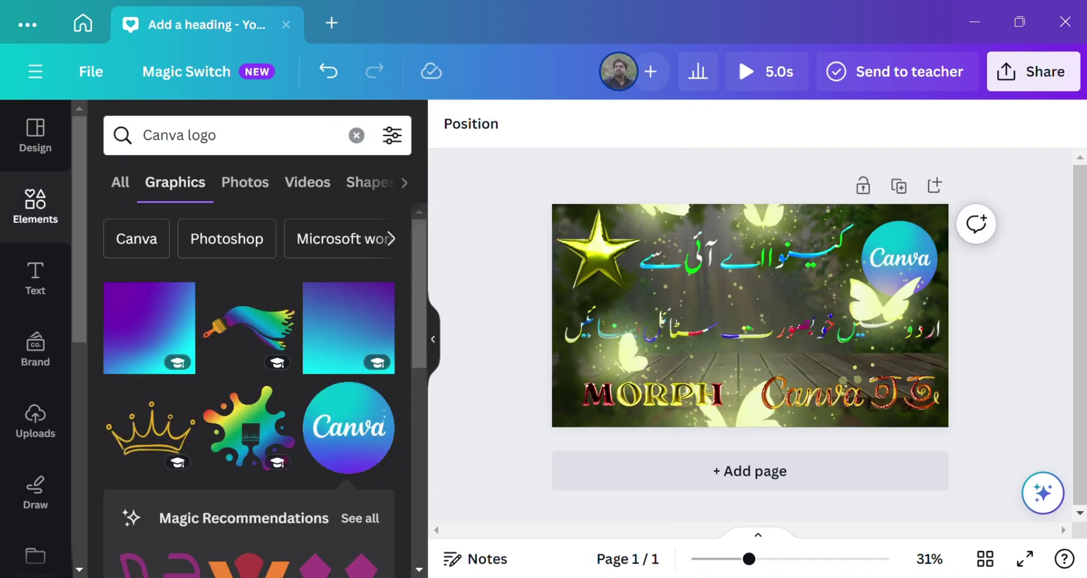
Select the lower multicoloured Urdu heading in the layer list and open its layer options.
click(471, 124)
click(679, 330)
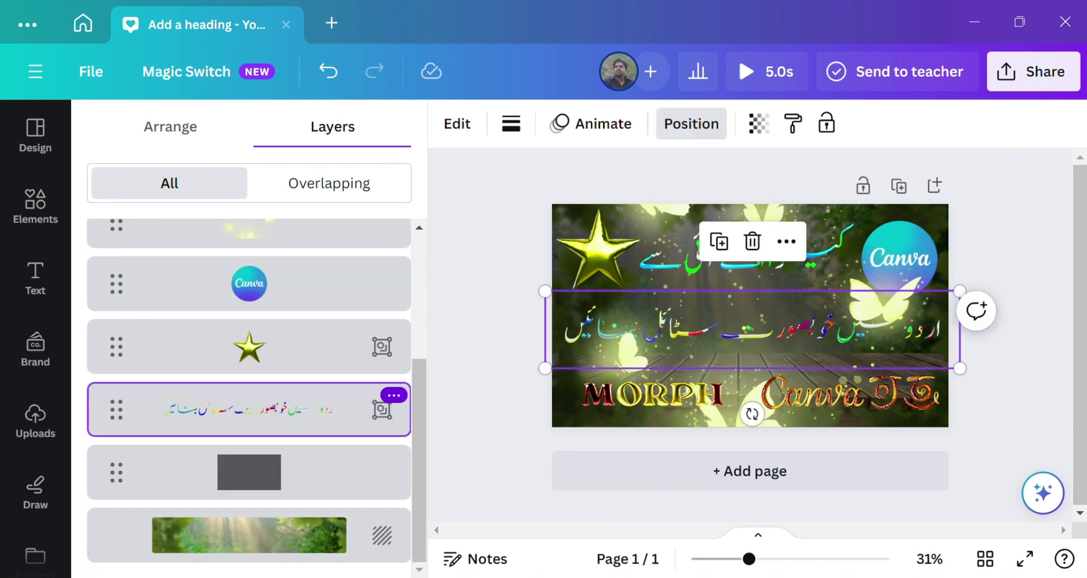
click(394, 396)
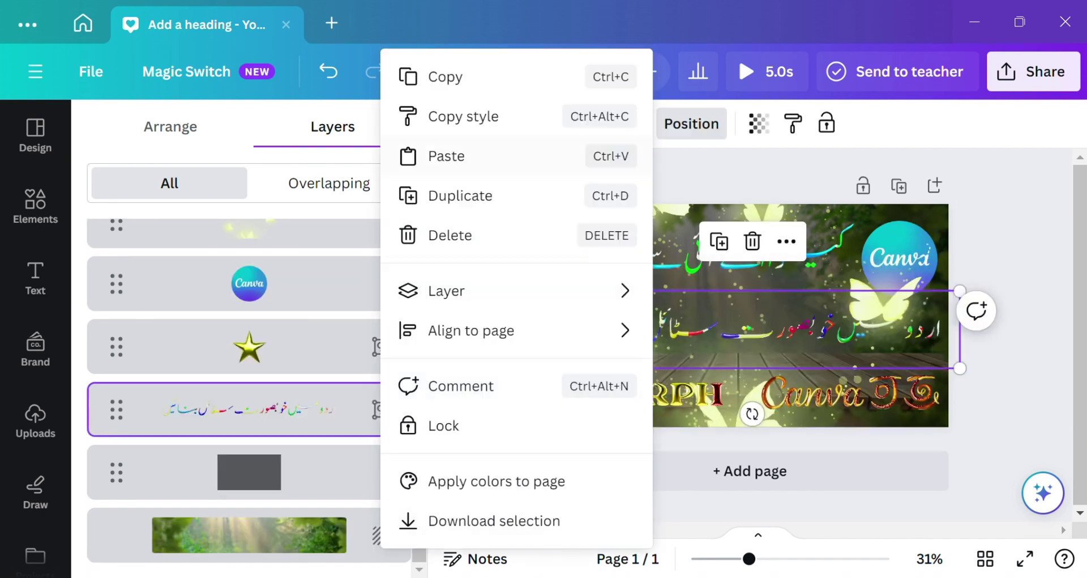
click(457, 123)
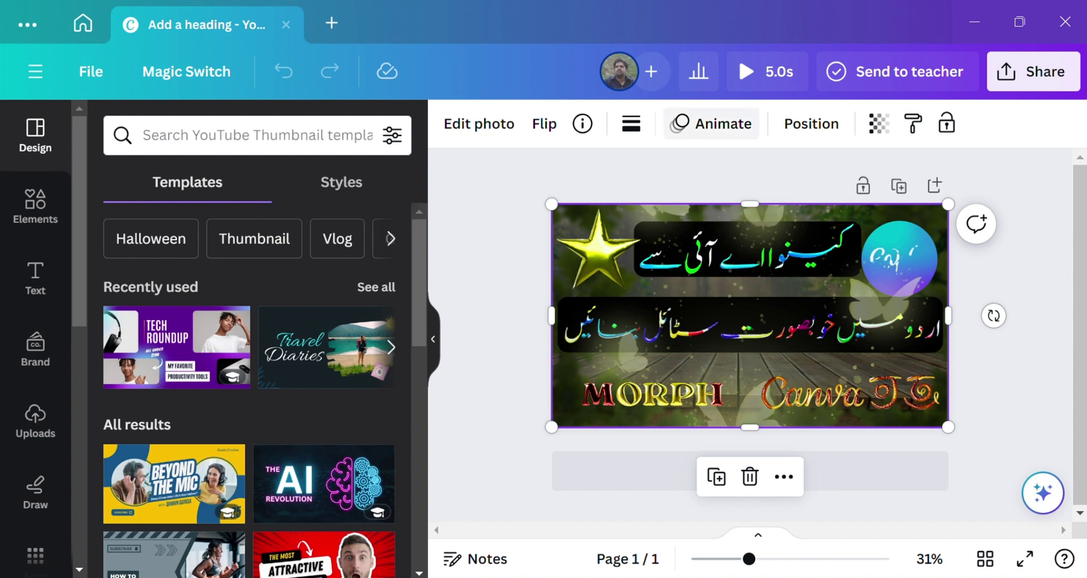
Try the Wipe, Breathe and Pop photo animations on the page-covering butterflies graphic.
click(712, 123)
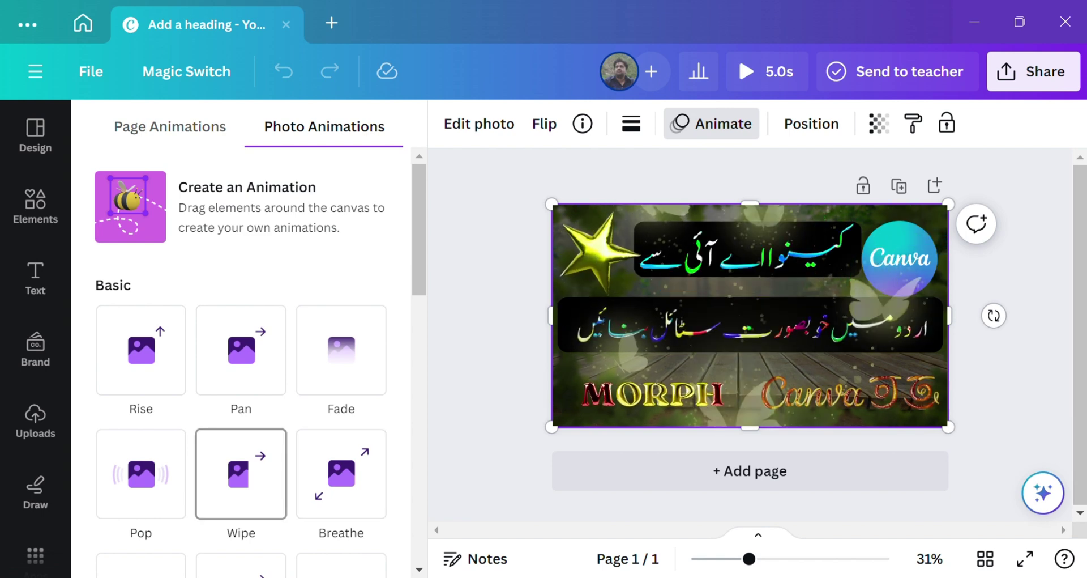
click(241, 472)
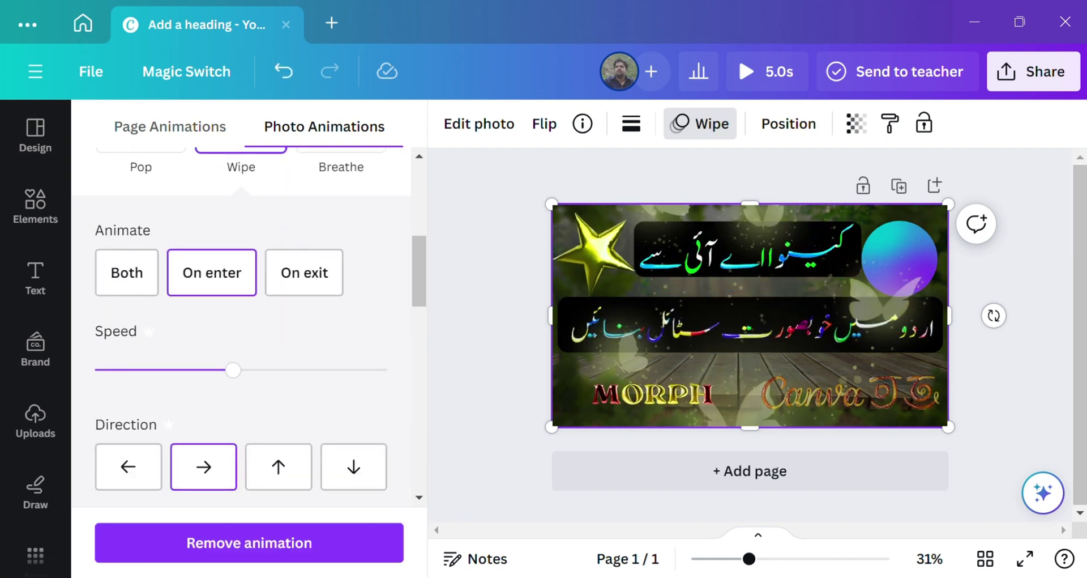
scroll(342, 237, up, 2)
click(341, 236)
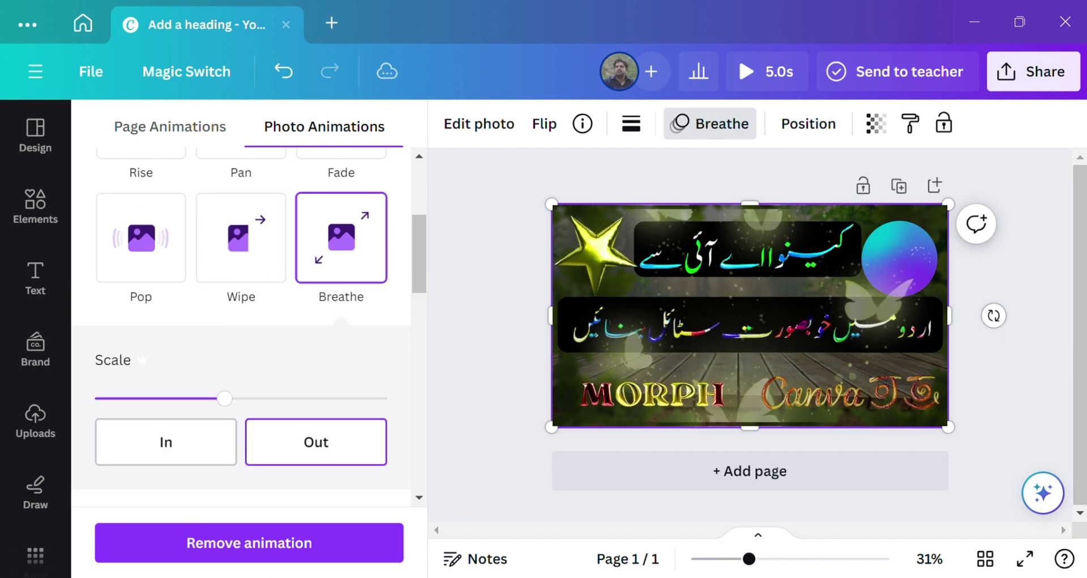
click(141, 237)
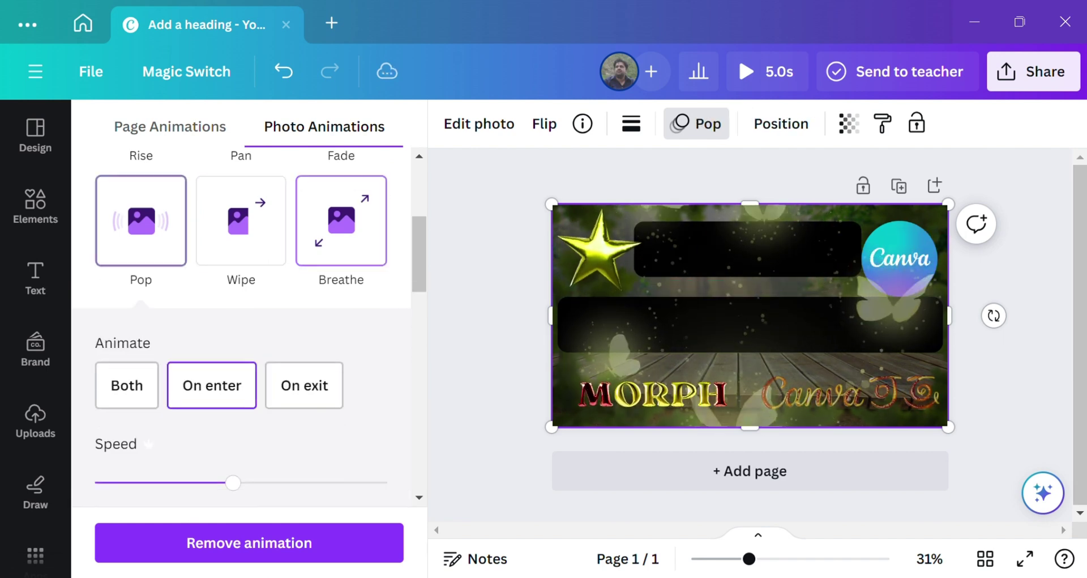
scroll(241, 283, down, 2)
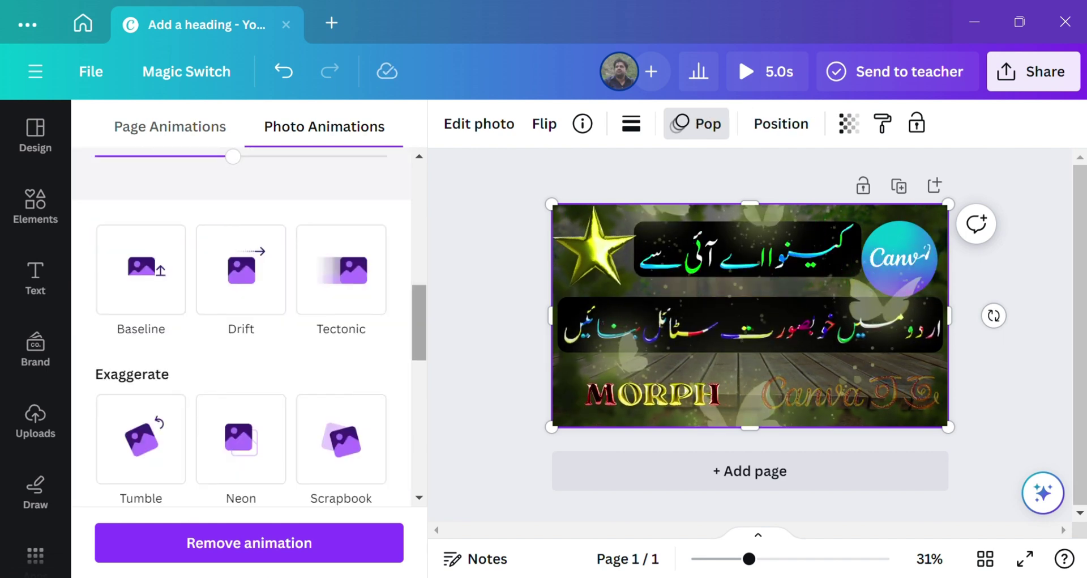
Try the Tectonic, Drift, Baseline and Scrapbook photo animations on the page-covering butterflies graphic.
click(342, 266)
click(241, 269)
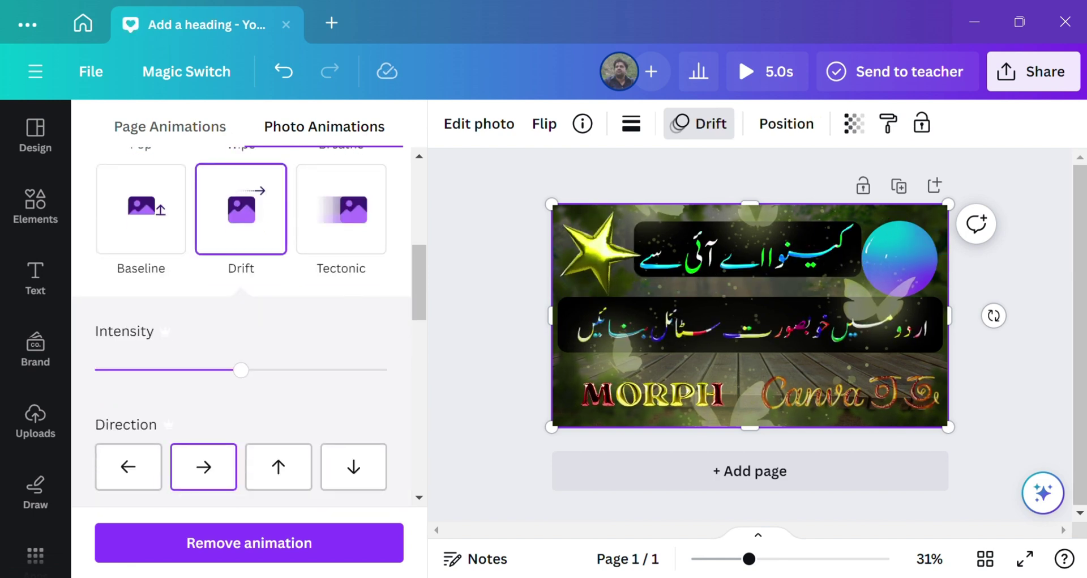
click(141, 209)
scroll(241, 317, down, 5)
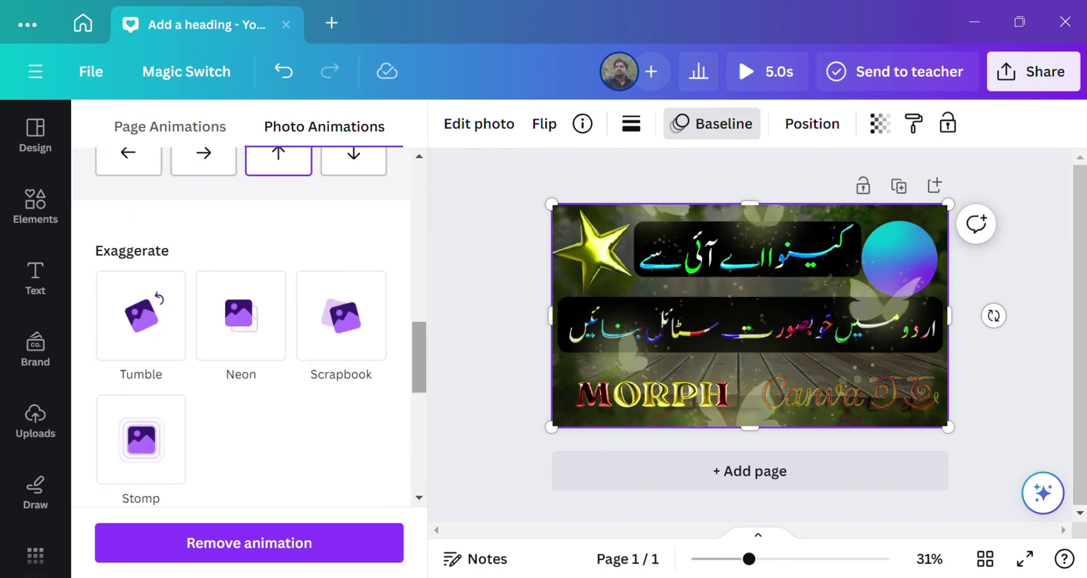
click(340, 316)
Apply the Photo Rise animation with a leftward direction to the butterflies graphic, then close the animation settings and clear the selection.
click(241, 481)
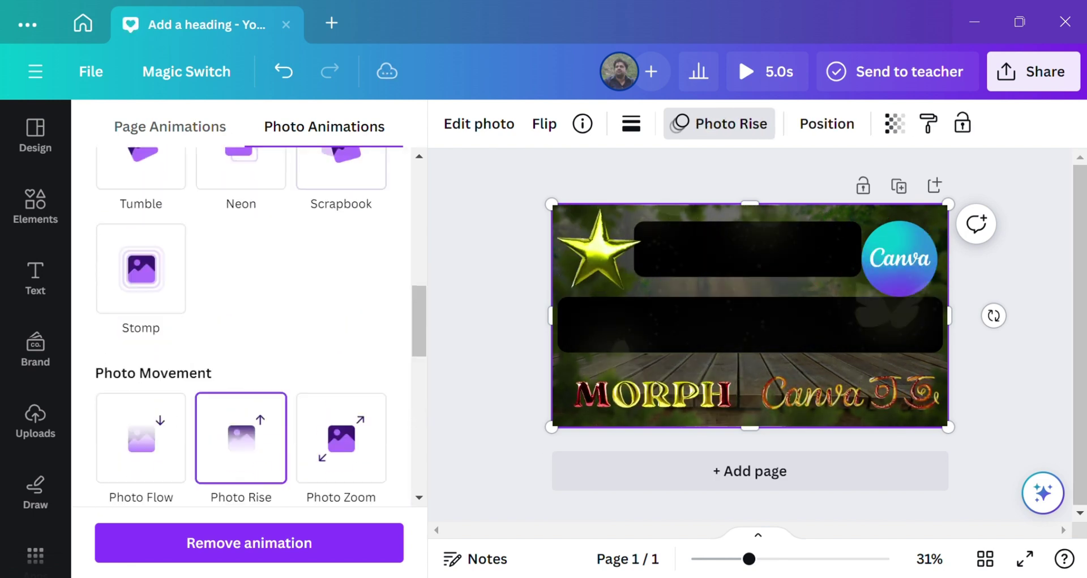
click(203, 466)
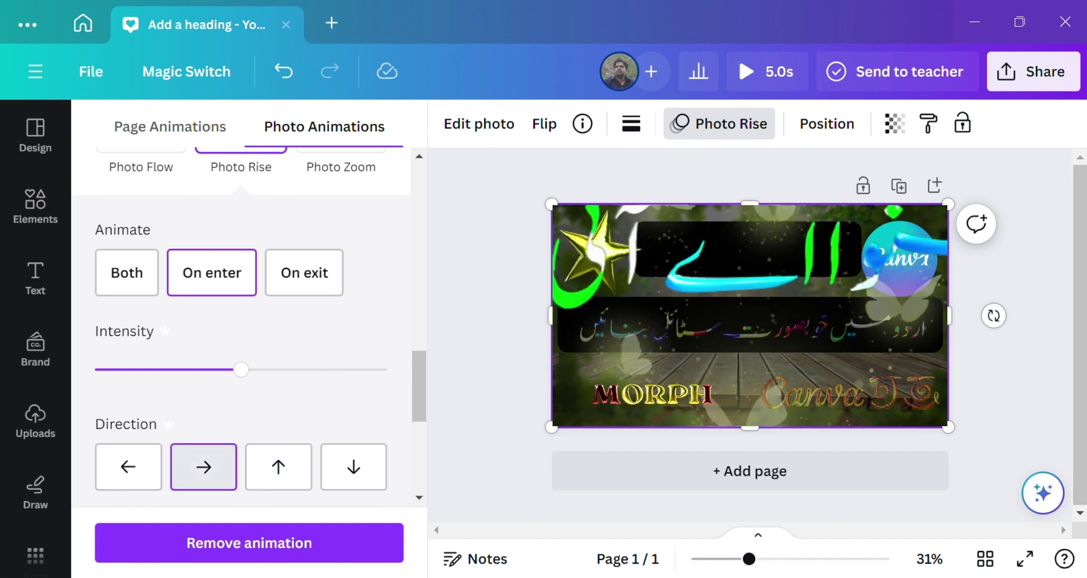
click(128, 466)
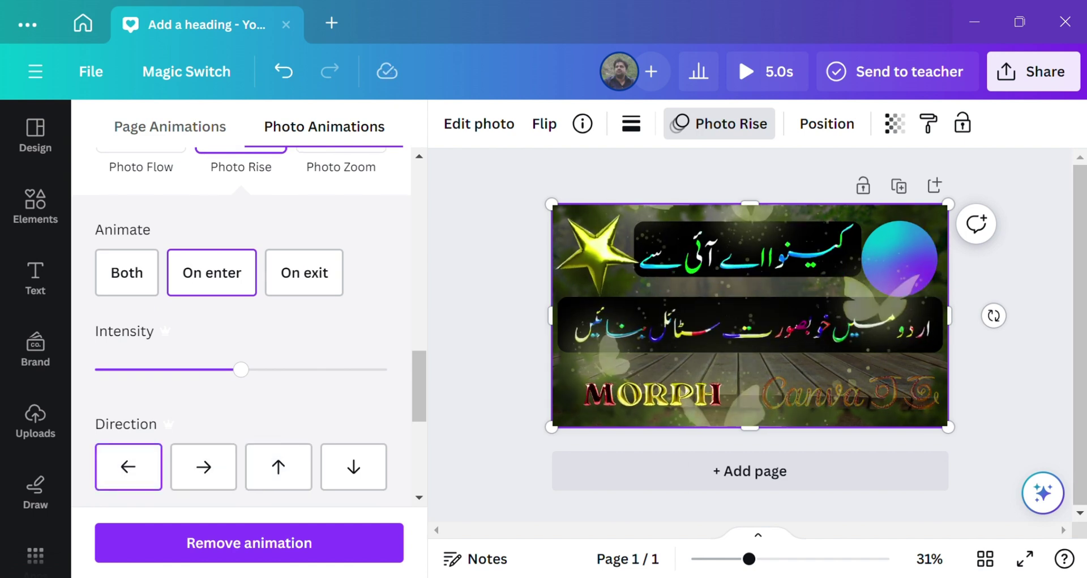
click(719, 123)
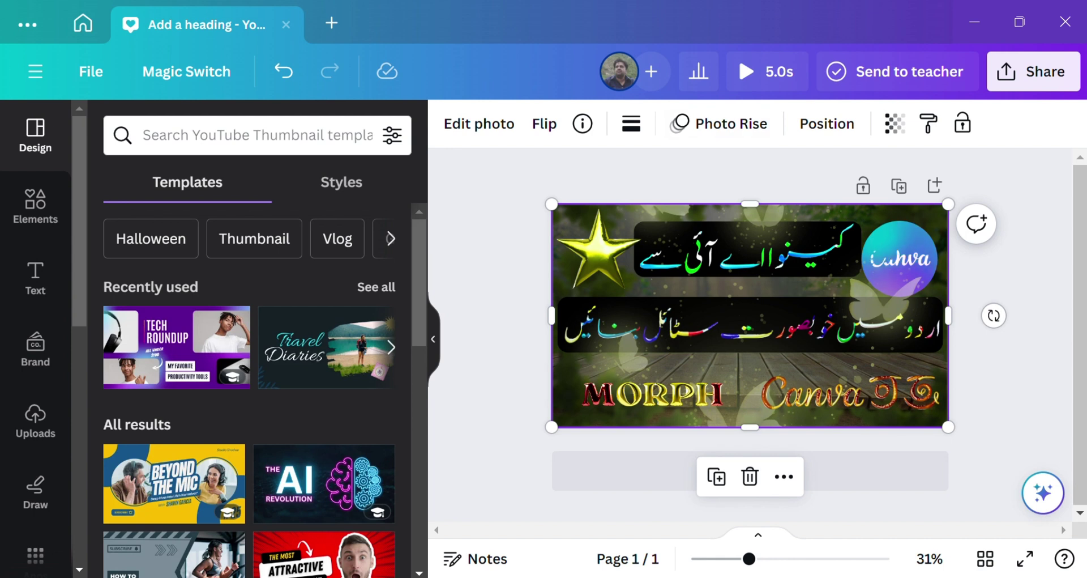
click(743, 255)
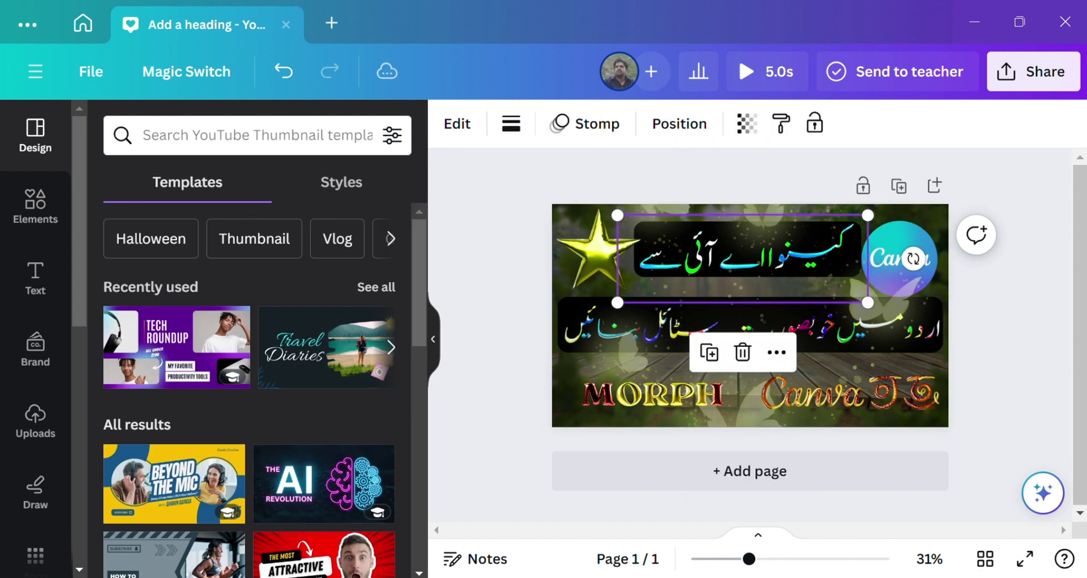
key(Escape)
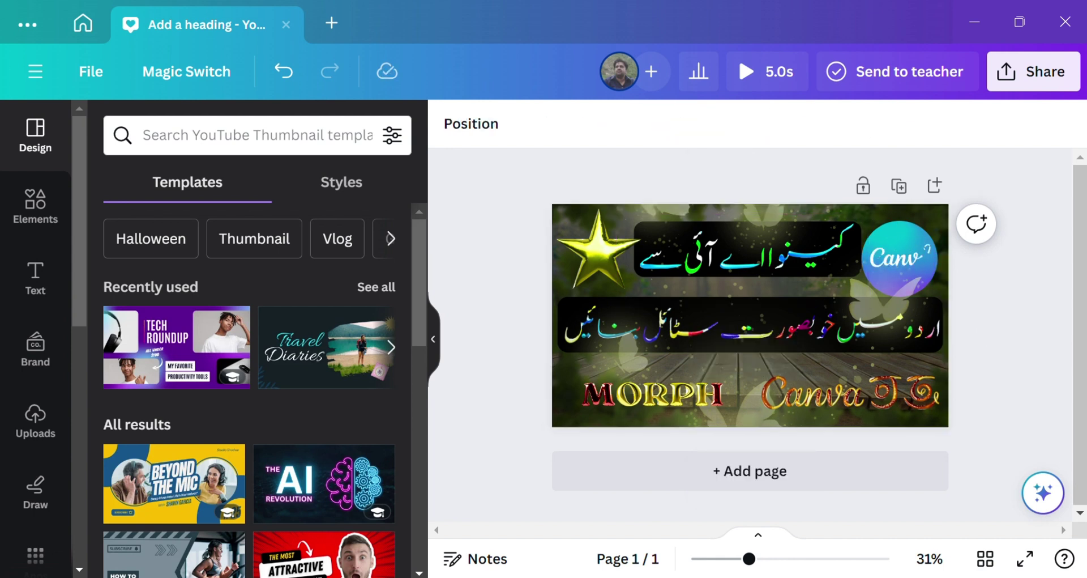